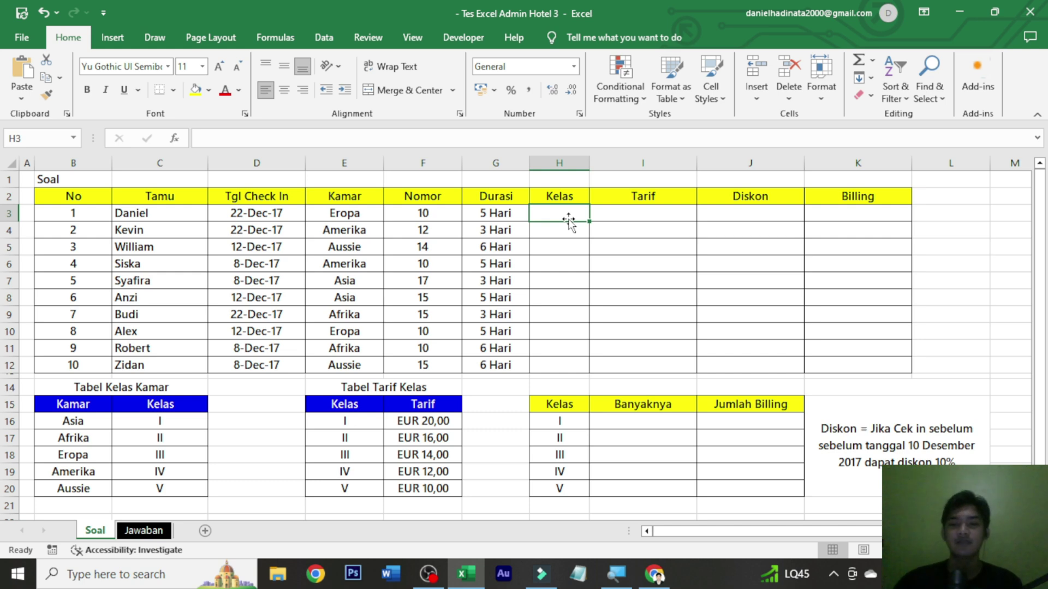
Step: Switch to Chrome and read the integrasolusi.com article on office admin tasks, through the numbered list of duties
click(655, 574)
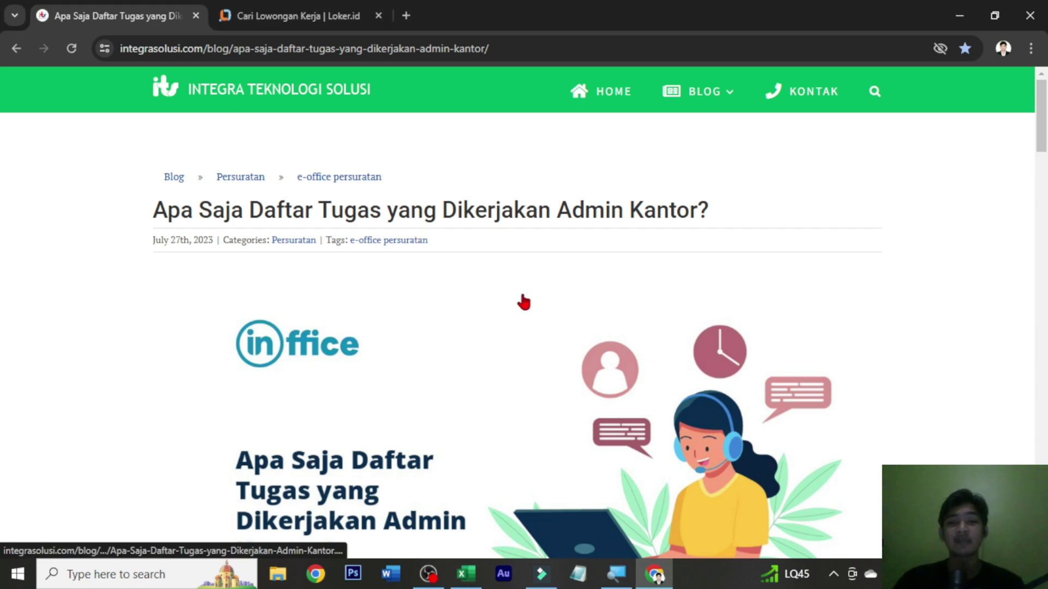
scroll(561, 371, down, 6)
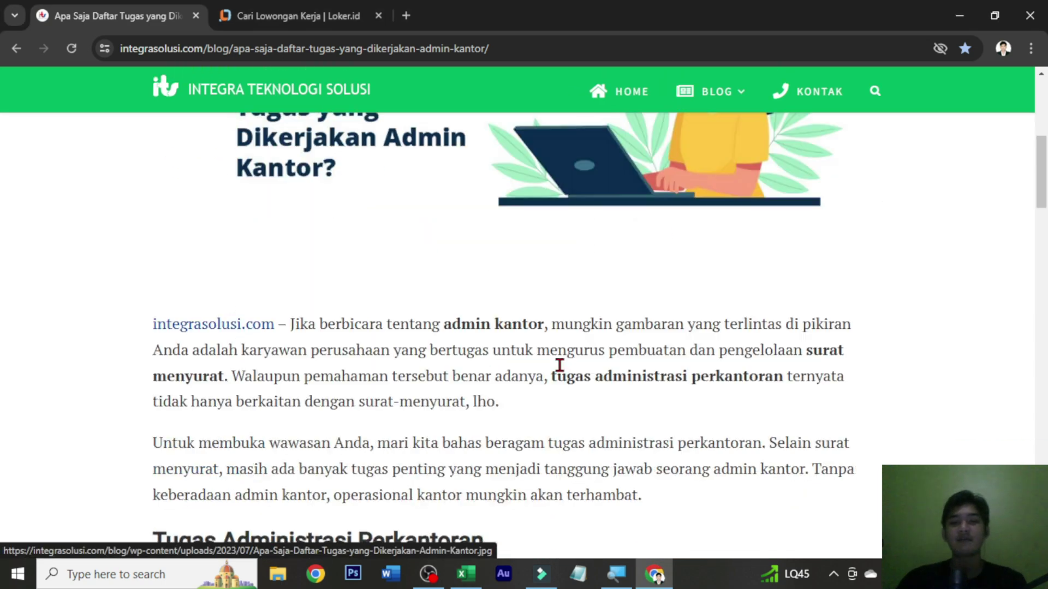
scroll(560, 369, down, 8)
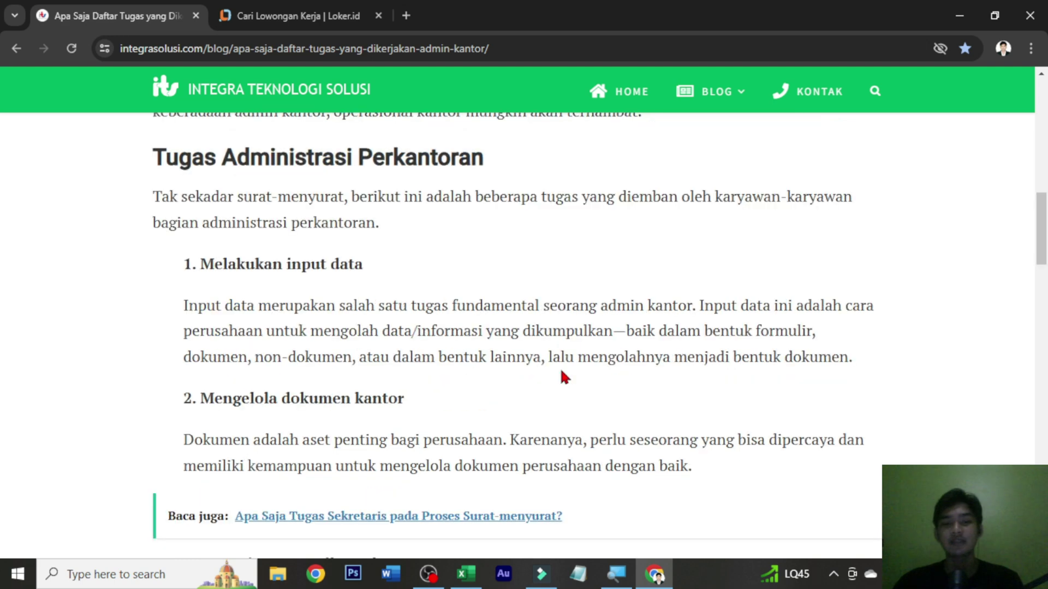
scroll(563, 374, down, 1)
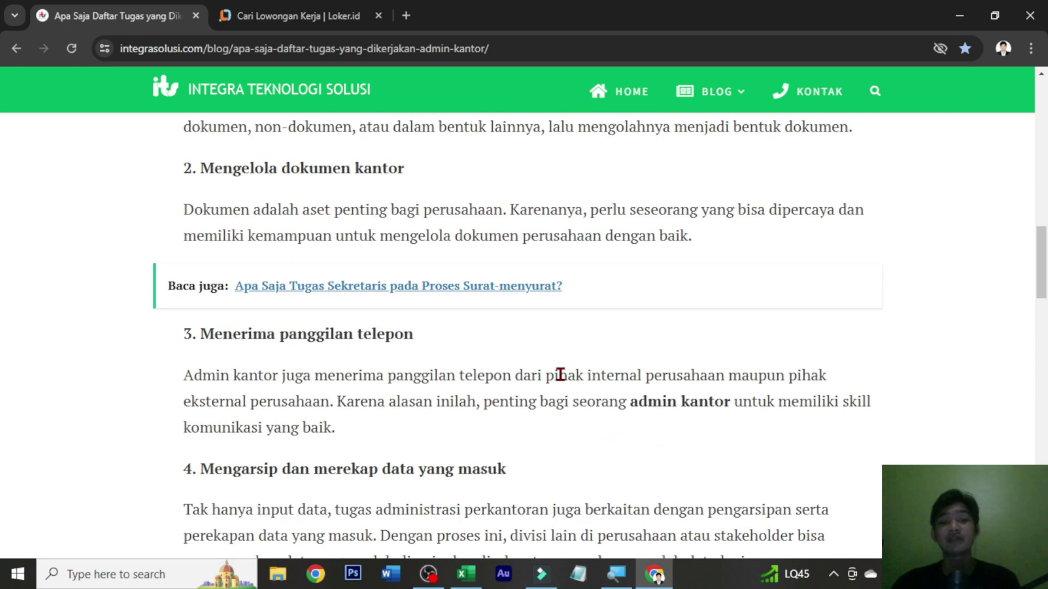
scroll(560, 375, down, 2)
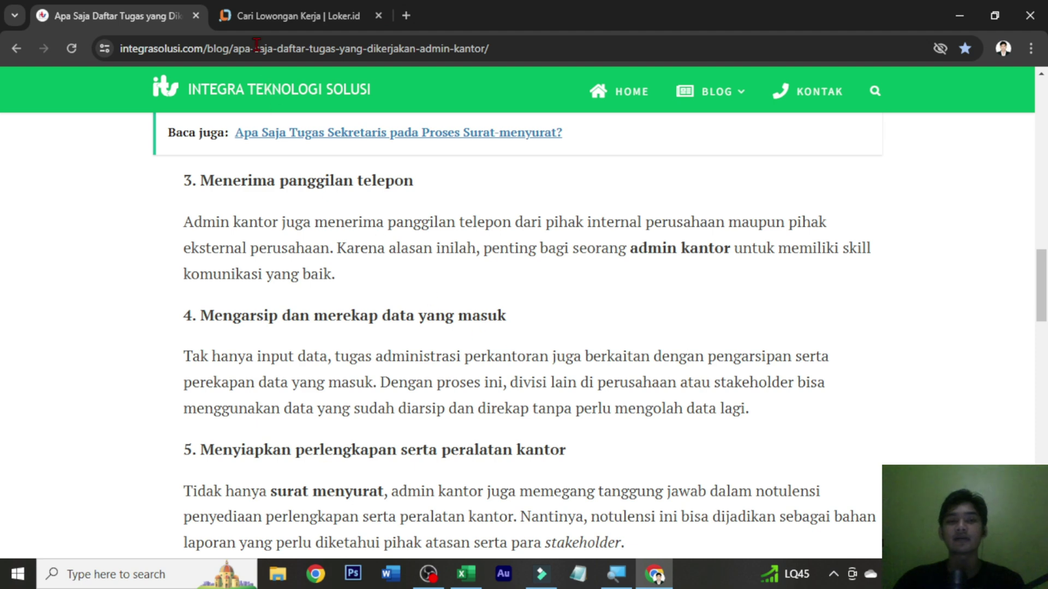
Step: Look through the admin job vacancies listed on the loker.id search page
click(294, 17)
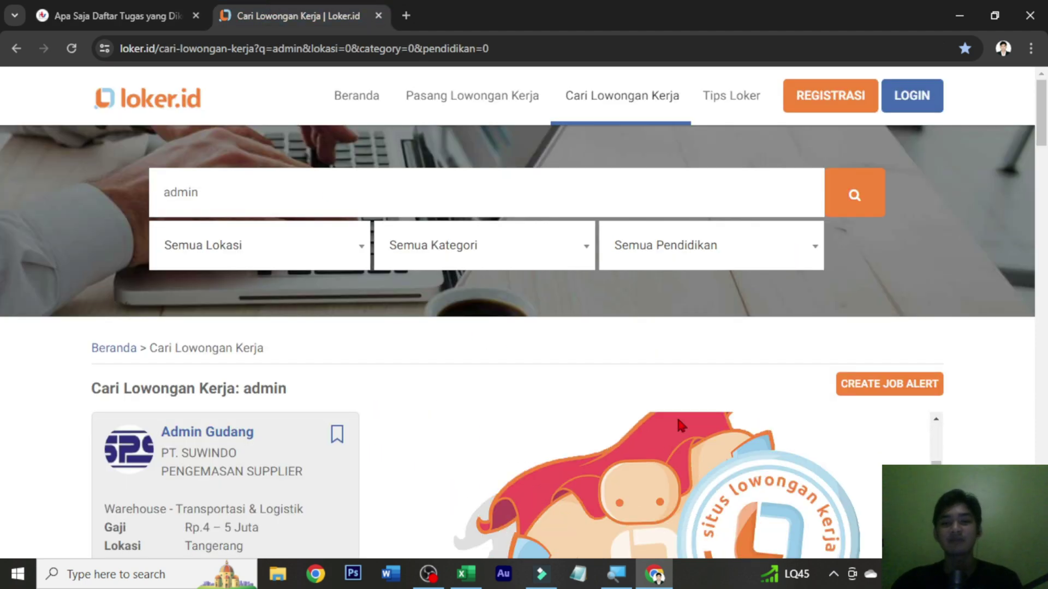
scroll(991, 414, down, 7)
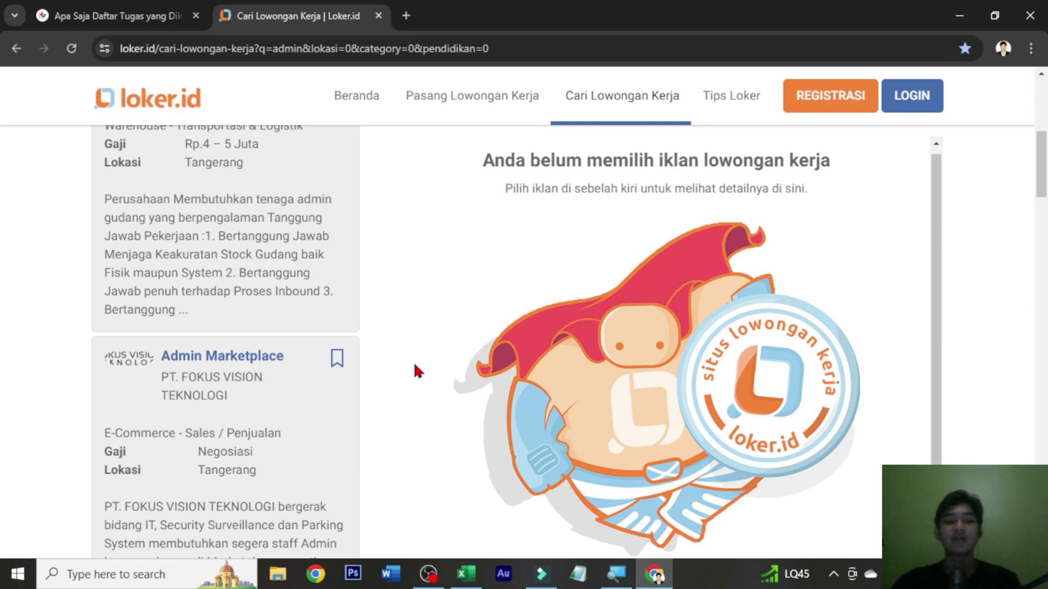
scroll(415, 369, down, 4)
scroll(413, 369, down, 6)
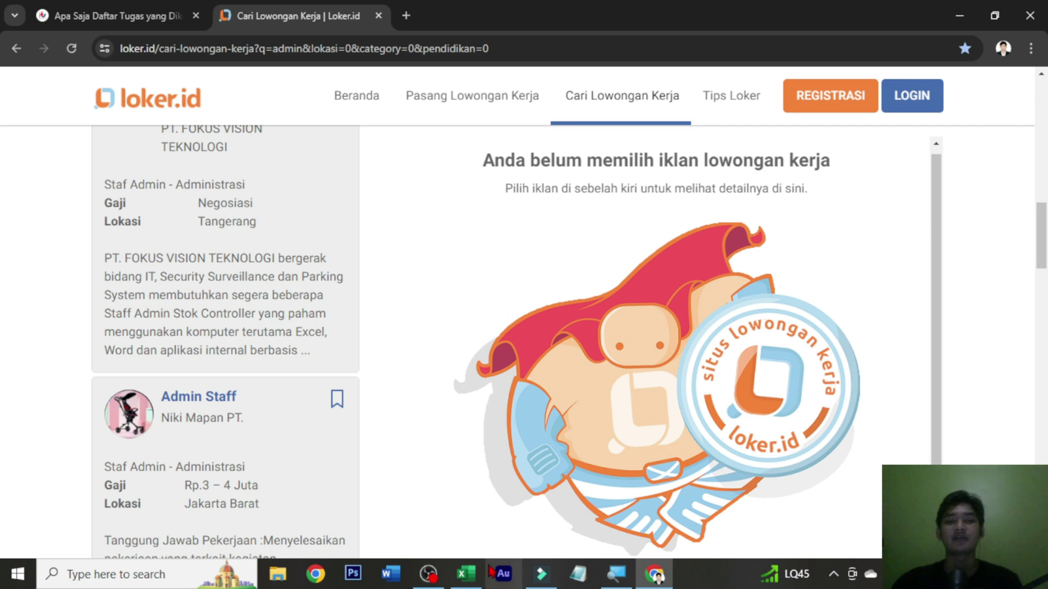
Step: Switch back to Excel and review the Soal sheet's guest data, empty answer columns, room class table and discount rule
click(466, 574)
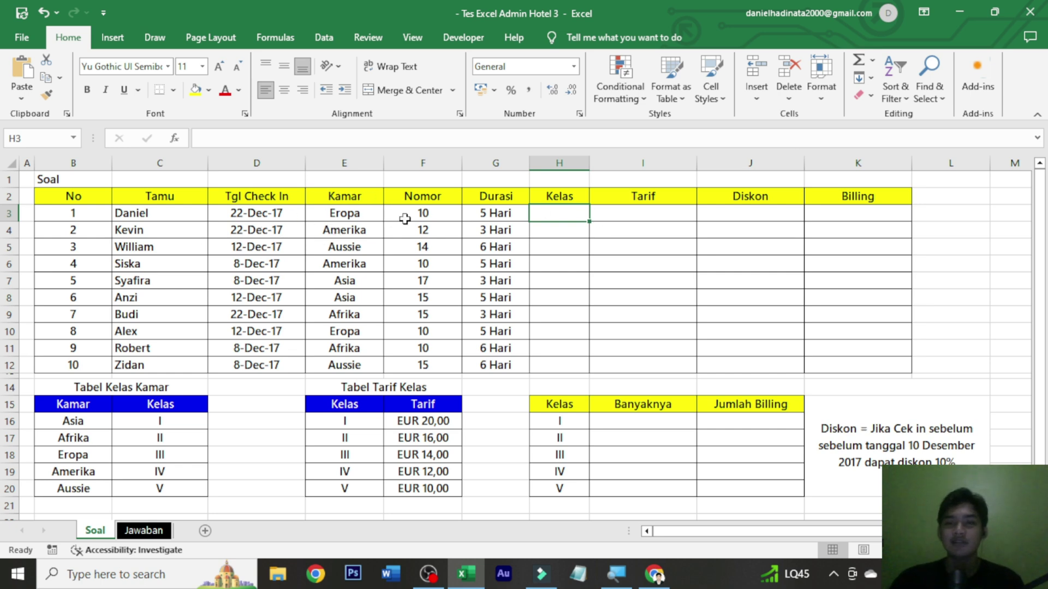
click(476, 196)
drag(81, 197, 491, 357)
click(643, 247)
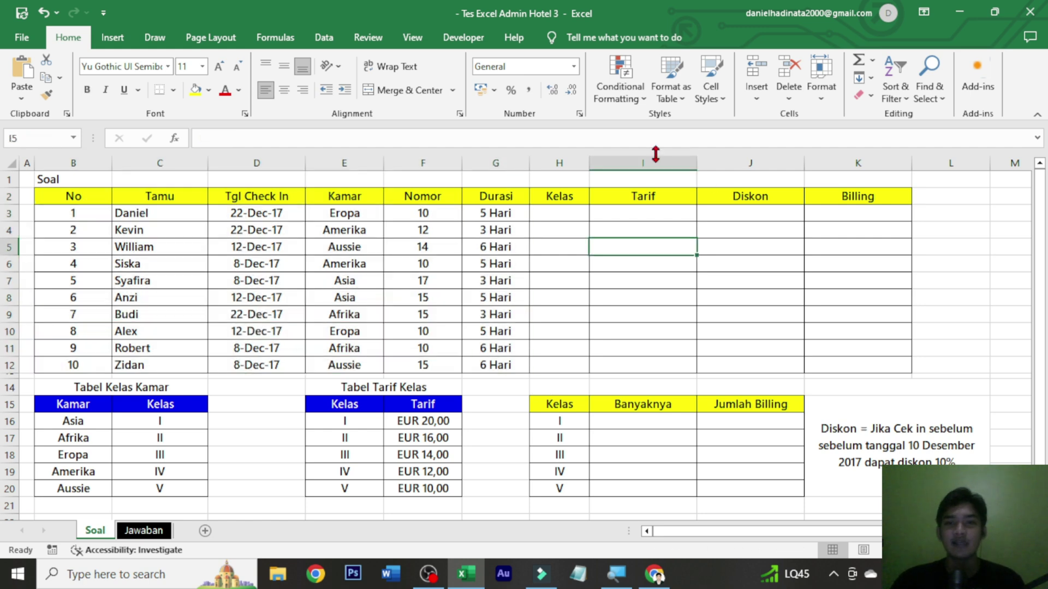
drag(561, 200, 884, 364)
drag(655, 419, 769, 491)
click(667, 304)
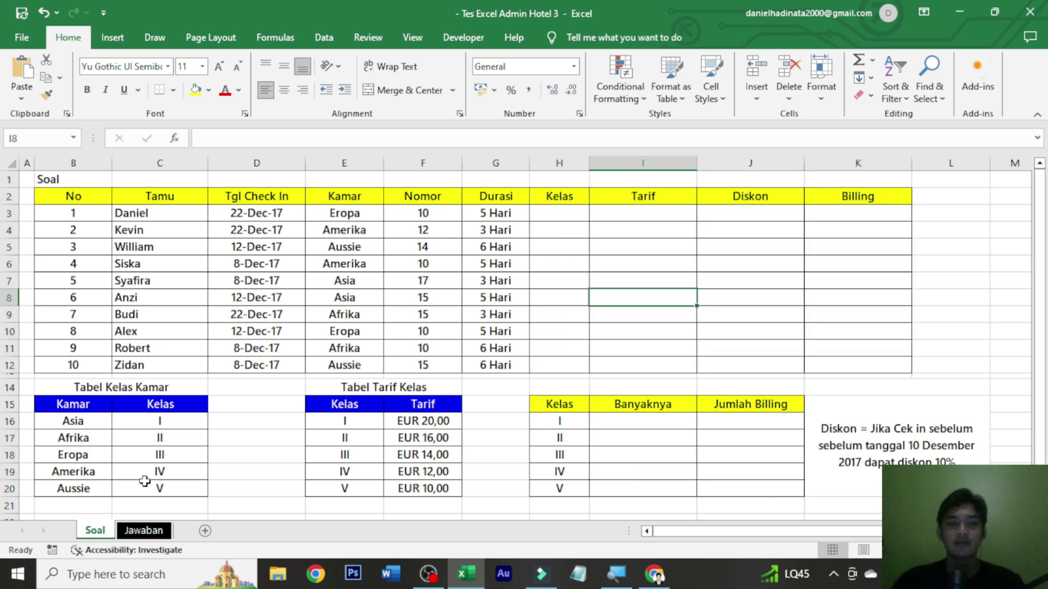
drag(141, 394, 204, 492)
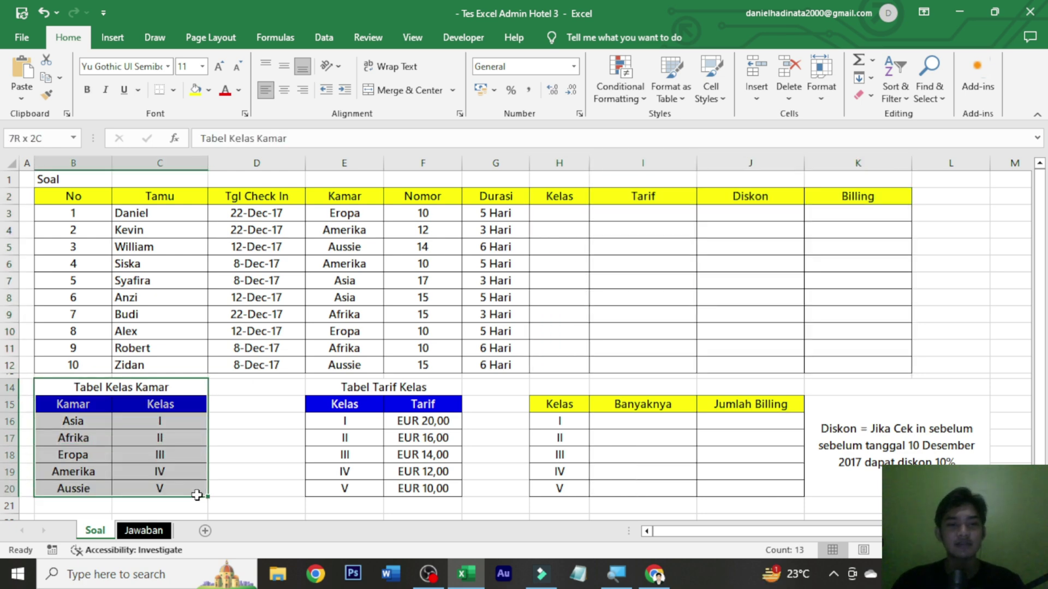
click(865, 423)
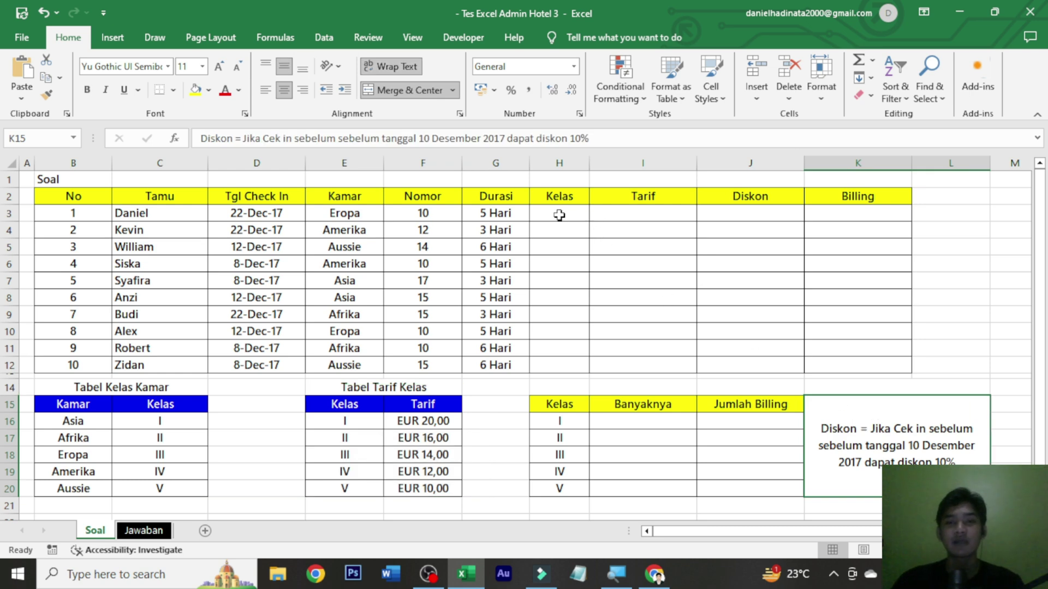
Step: Examine the guest table columns from No to Durasi, the two reference table titles and the discount note
click(559, 214)
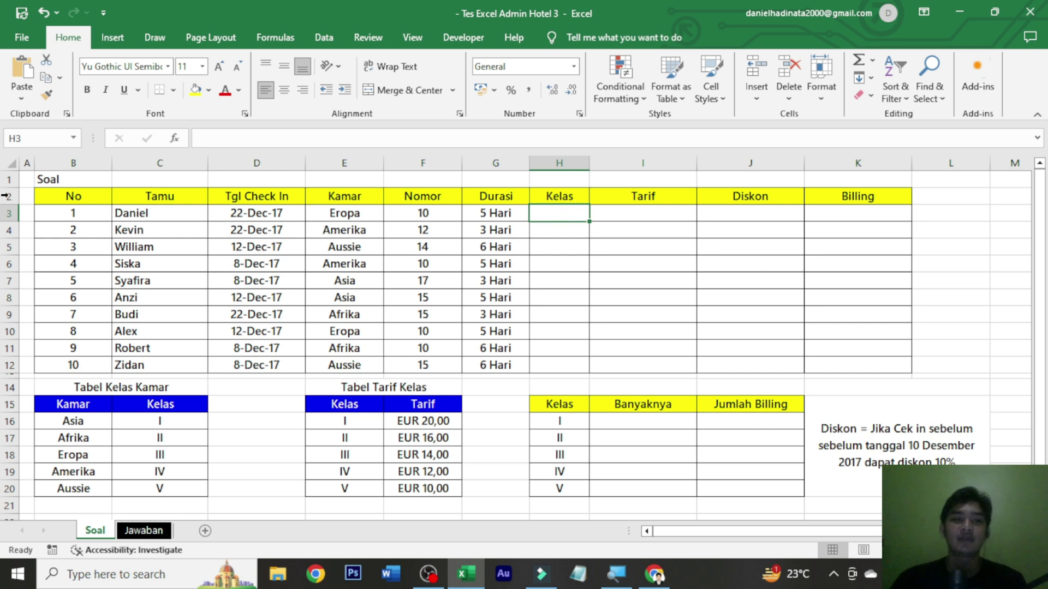
click(85, 172)
click(141, 163)
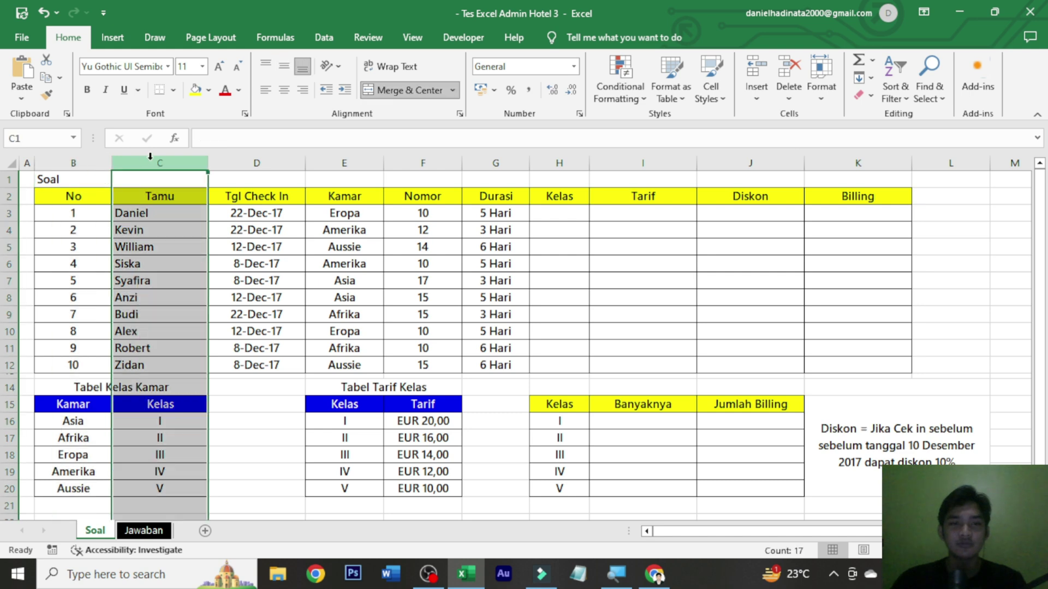
click(257, 163)
click(357, 160)
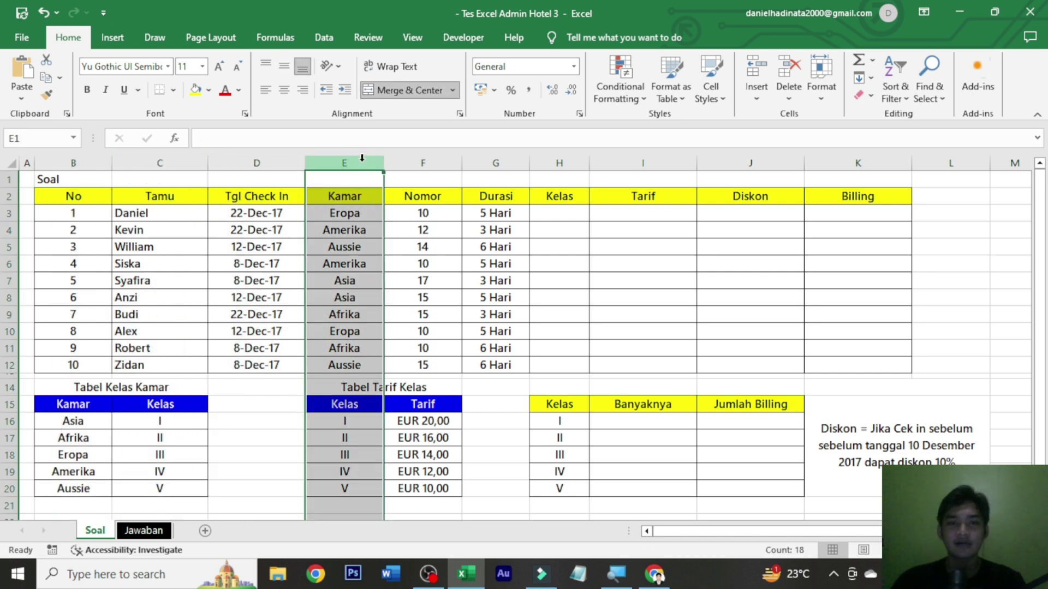
click(422, 163)
click(496, 162)
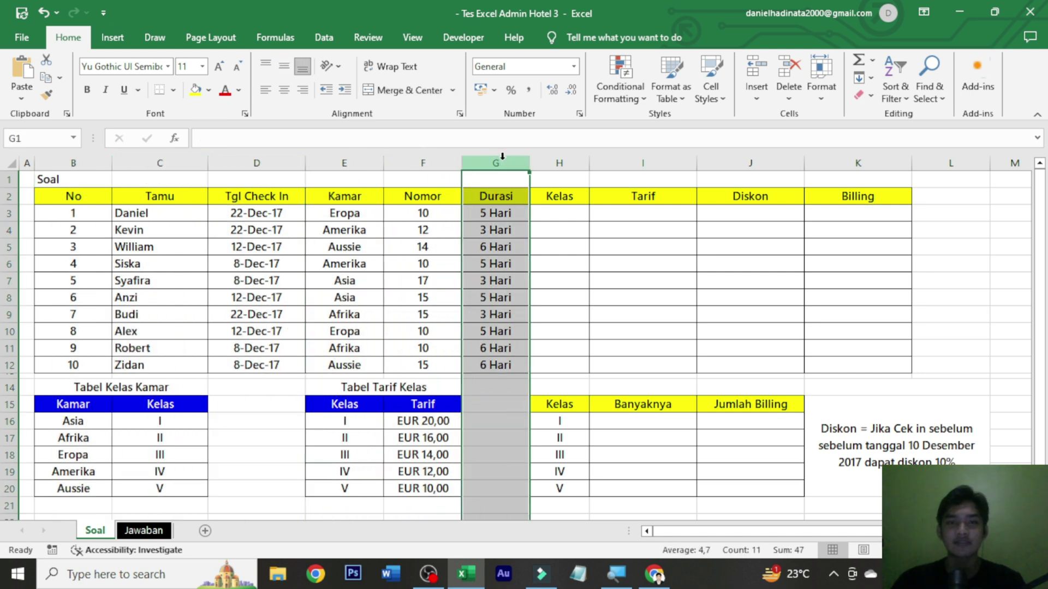
click(130, 387)
click(366, 382)
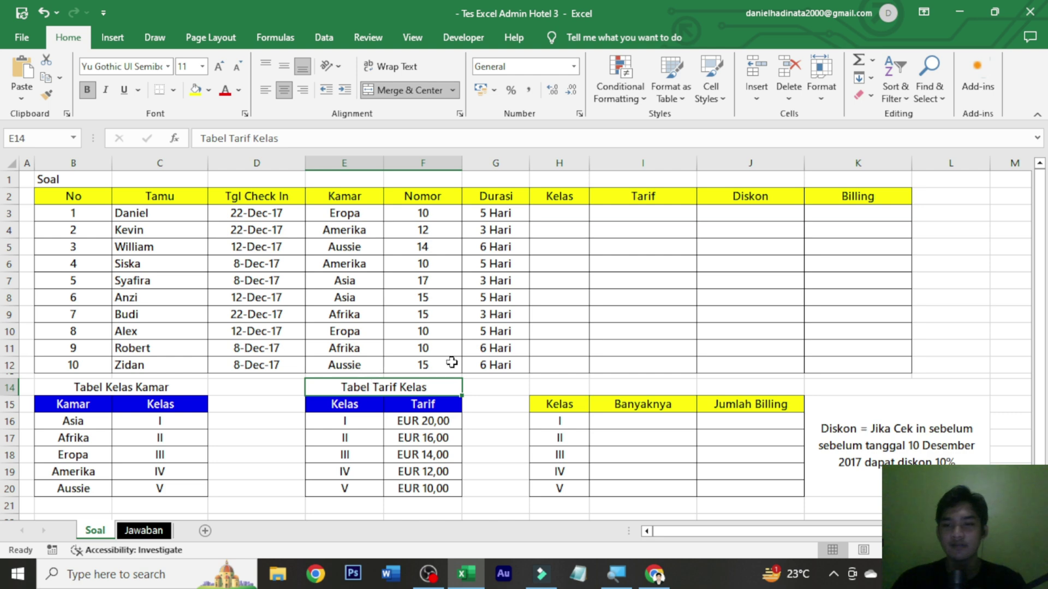
click(917, 404)
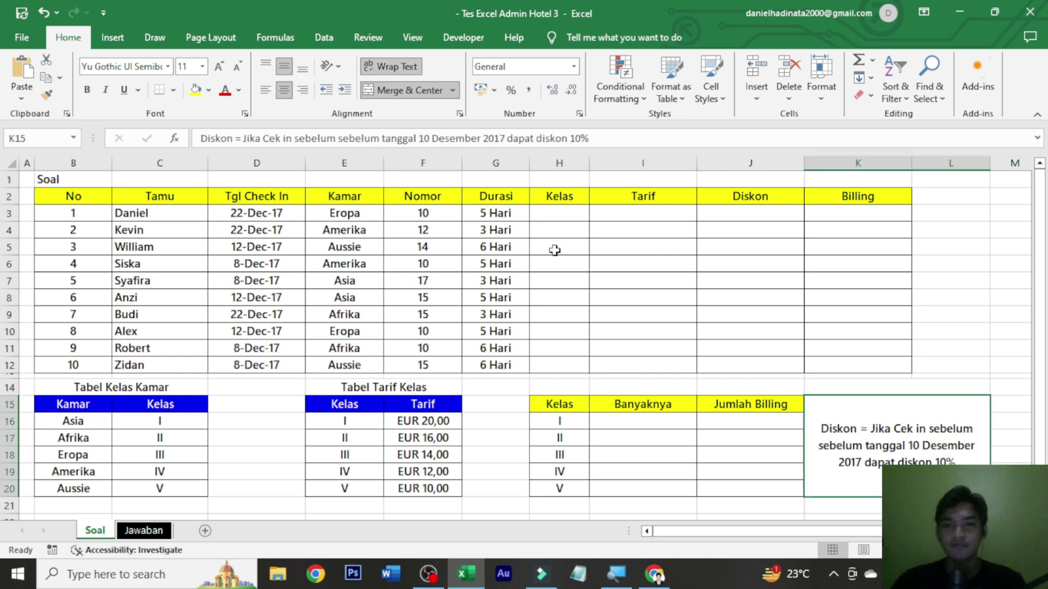
Step: Compare the Kamar column of the guest table with Tabel Kelas Kamar to see how the Kelas column is looked up
click(556, 217)
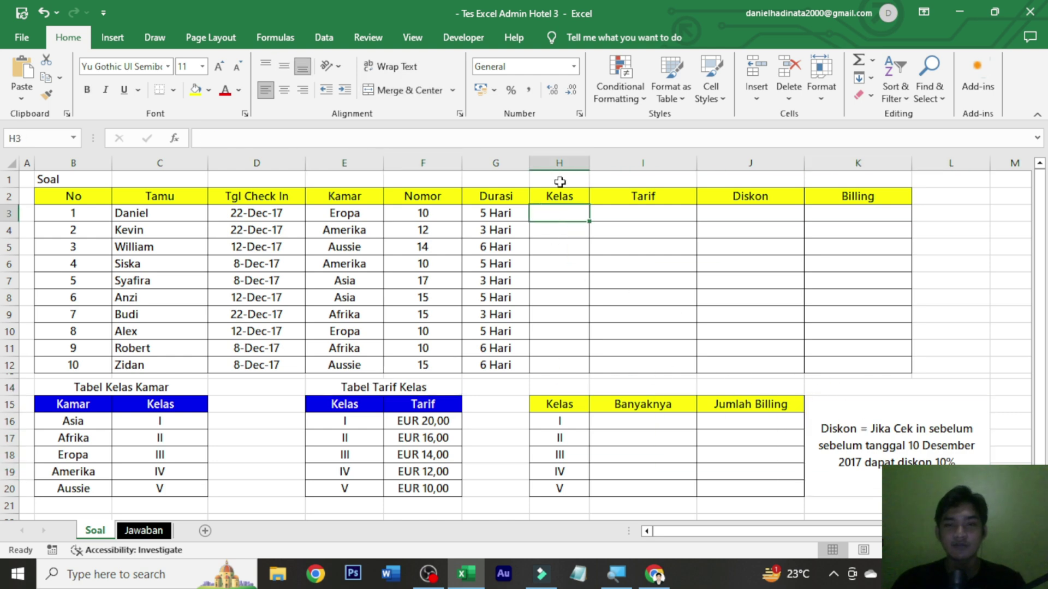
click(568, 162)
click(566, 209)
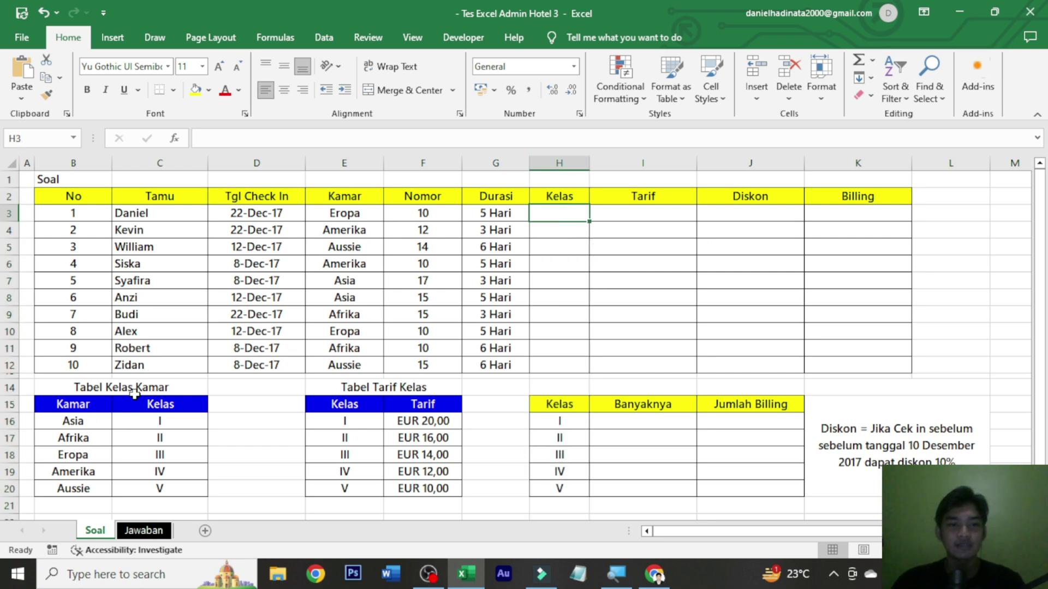
drag(90, 394, 123, 465)
drag(159, 404, 160, 487)
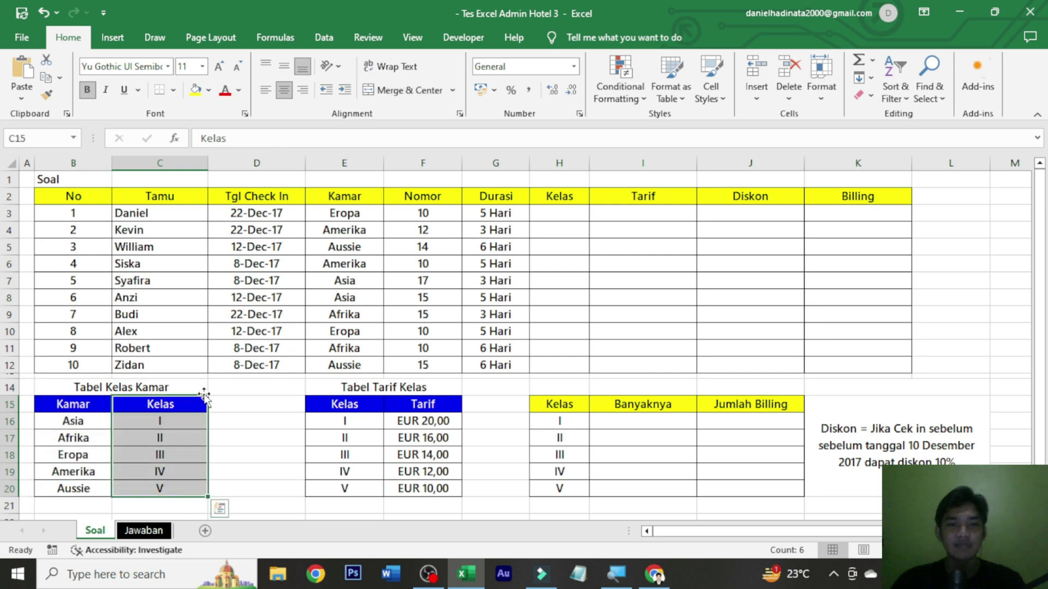
drag(82, 404, 74, 473)
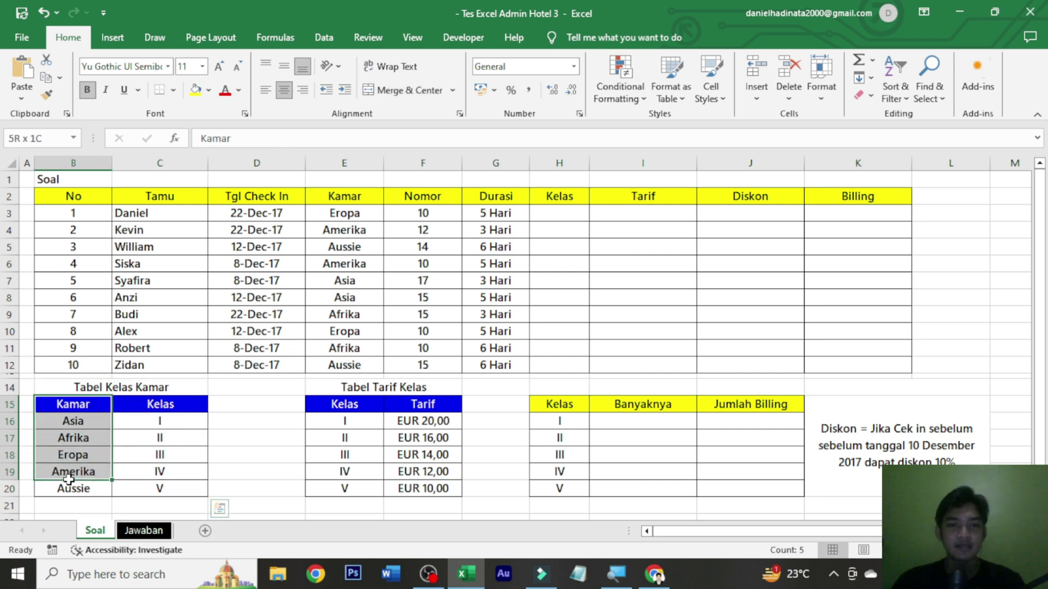
ctrl+click(359, 213)
drag(358, 212, 349, 365)
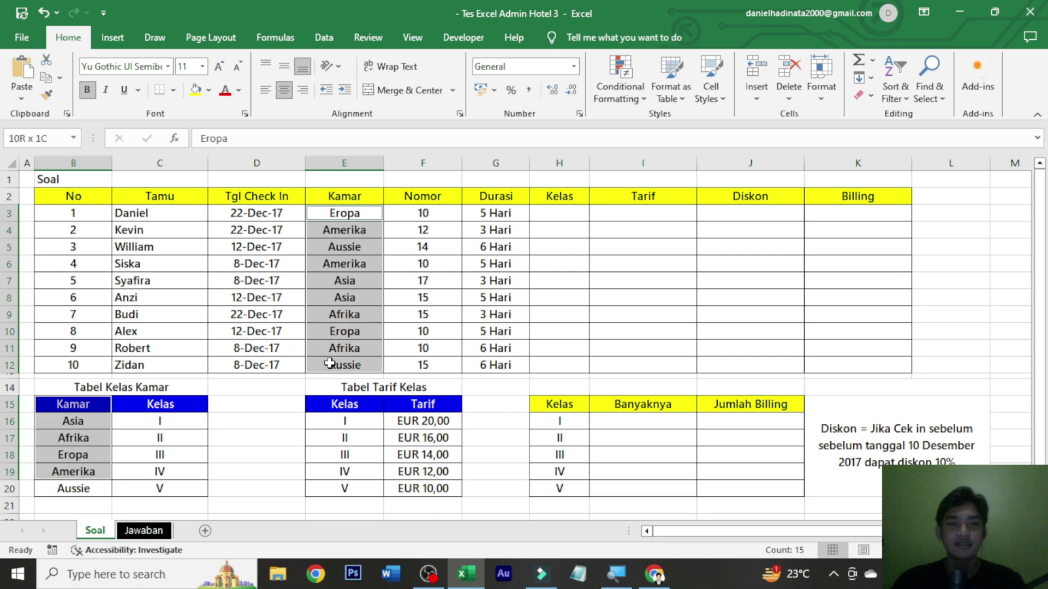
click(551, 209)
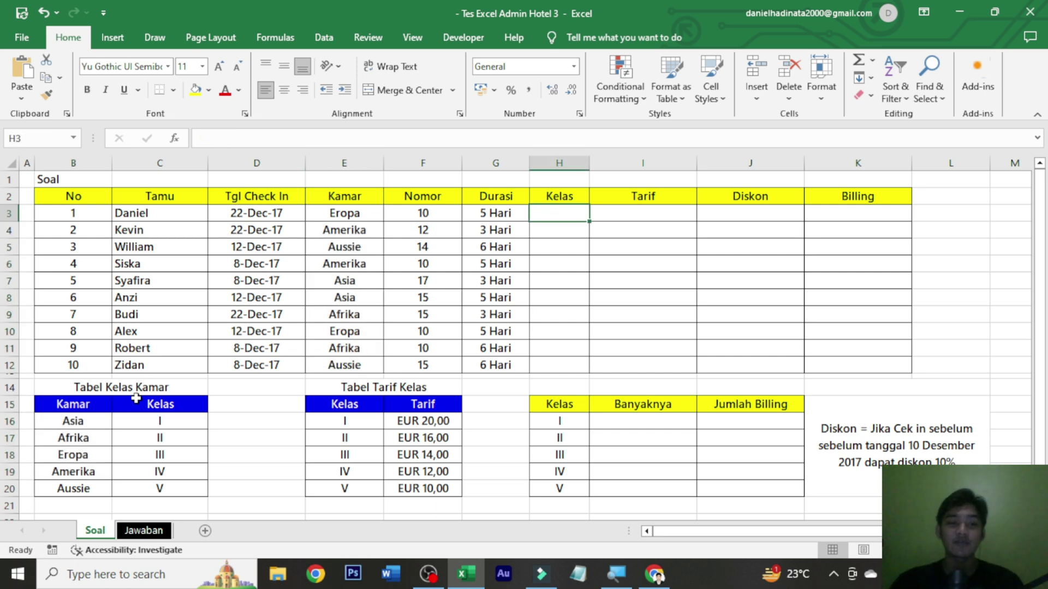
drag(163, 422, 162, 488)
click(96, 409)
drag(97, 415, 98, 472)
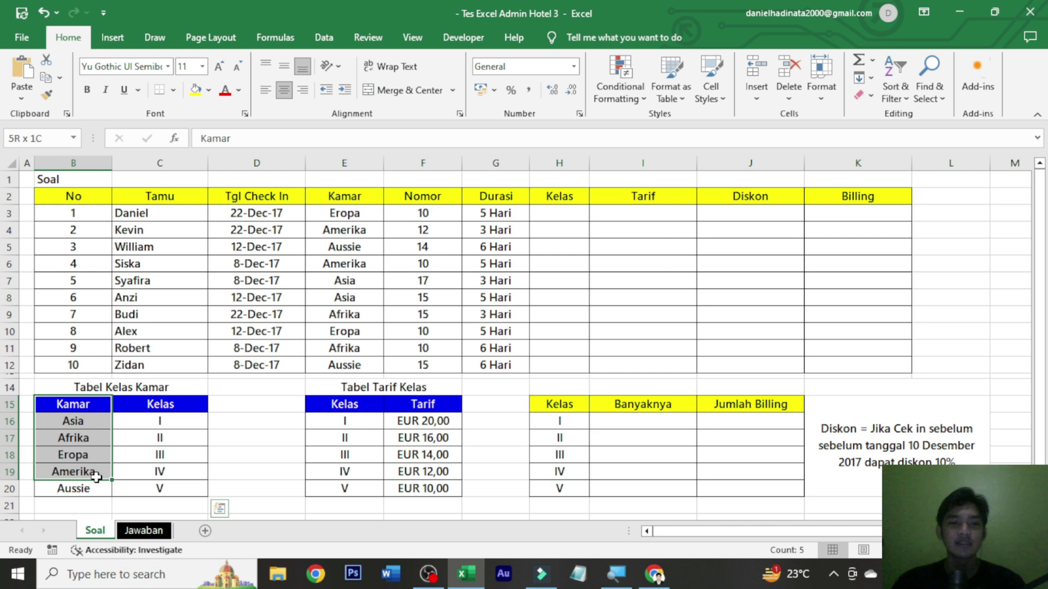
click(149, 404)
Step: Start a VLOOKUP formula in H3 that looks up E3 in the absolute range $B$16:$C$20 of Tabel Kelas Kamar
click(568, 216)
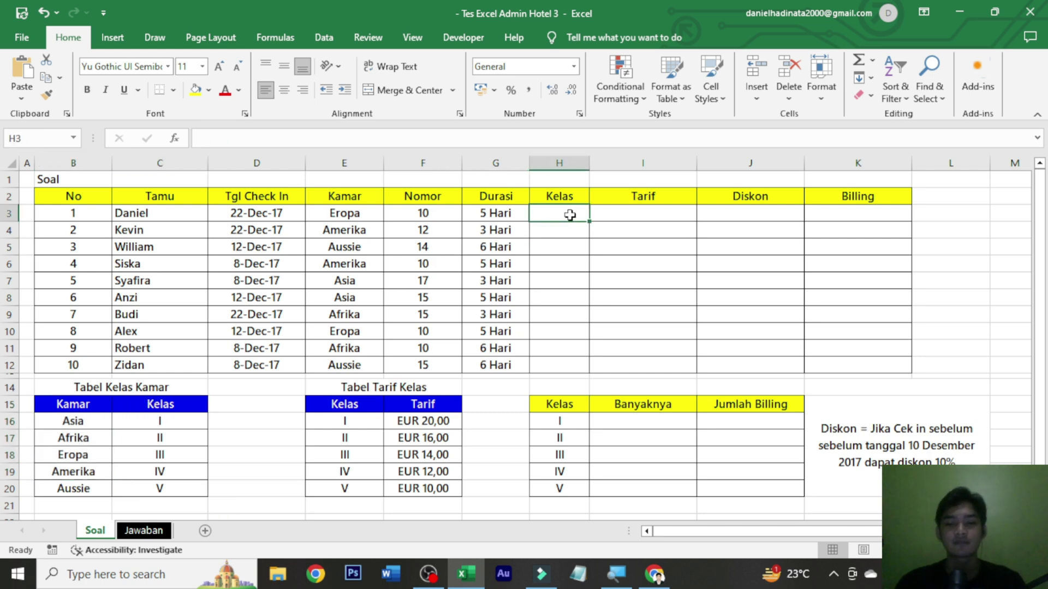
text(=)
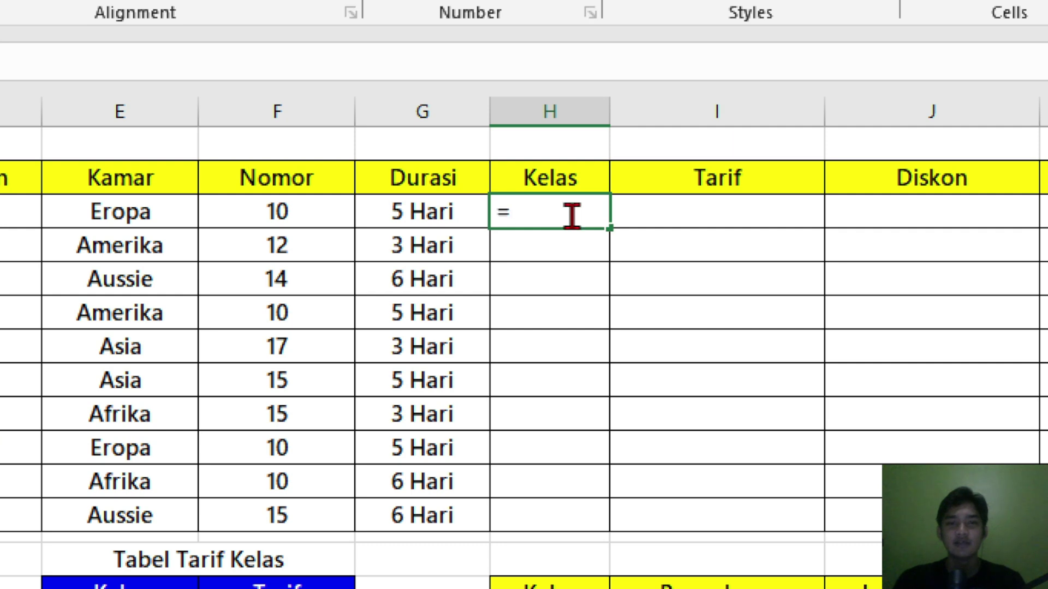
text(v)
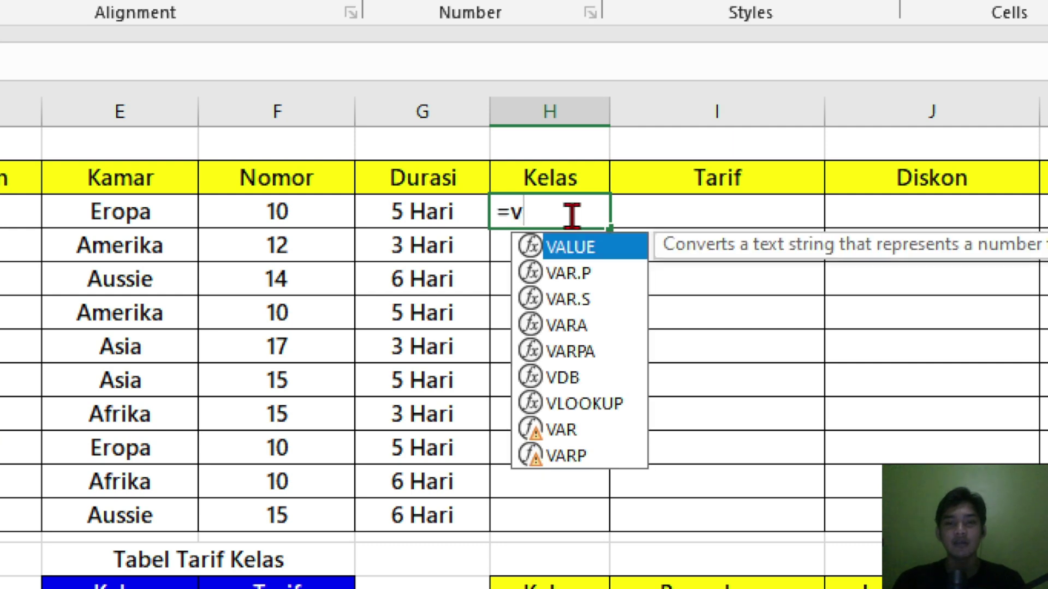
text(lookup)
key(Tab)
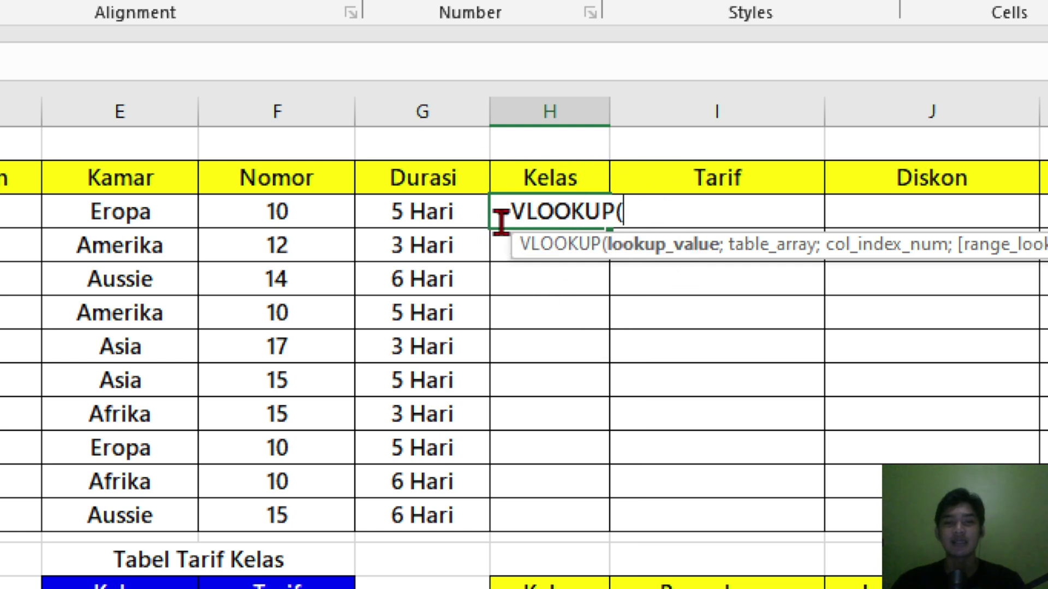
click(162, 212)
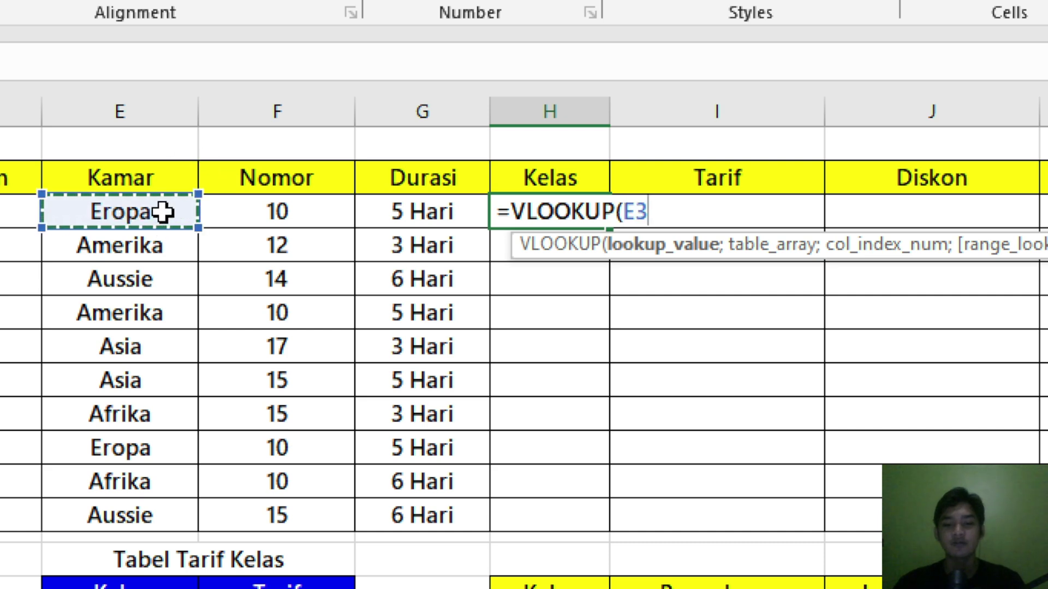
text(;)
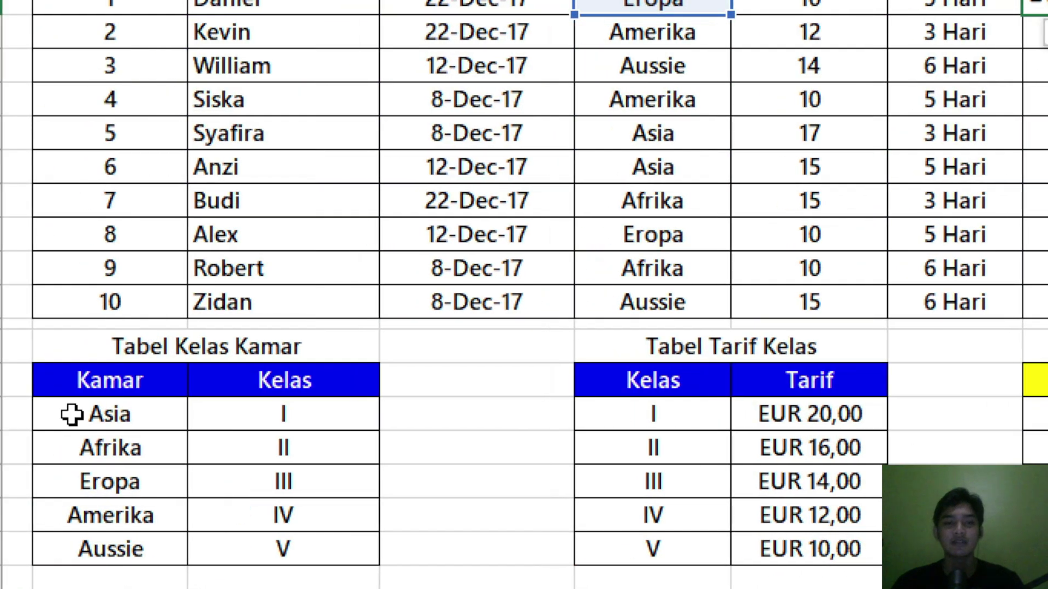
drag(72, 415, 221, 549)
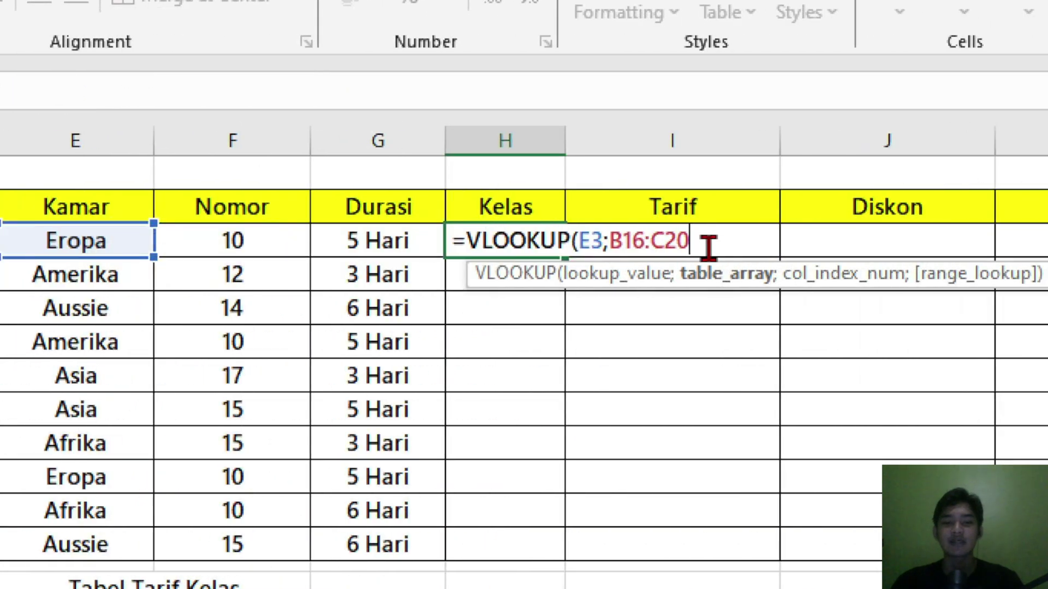
key(F4)
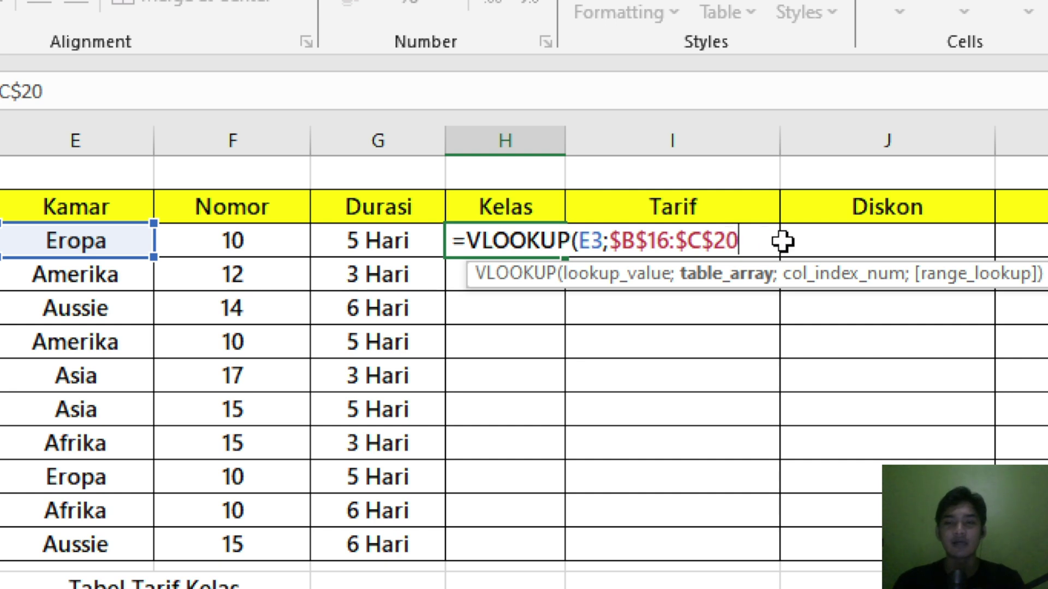
Step: Complete the H3 VLOOKUP with column index 2 and FALSE for an exact match, and enter the formula
text(;)
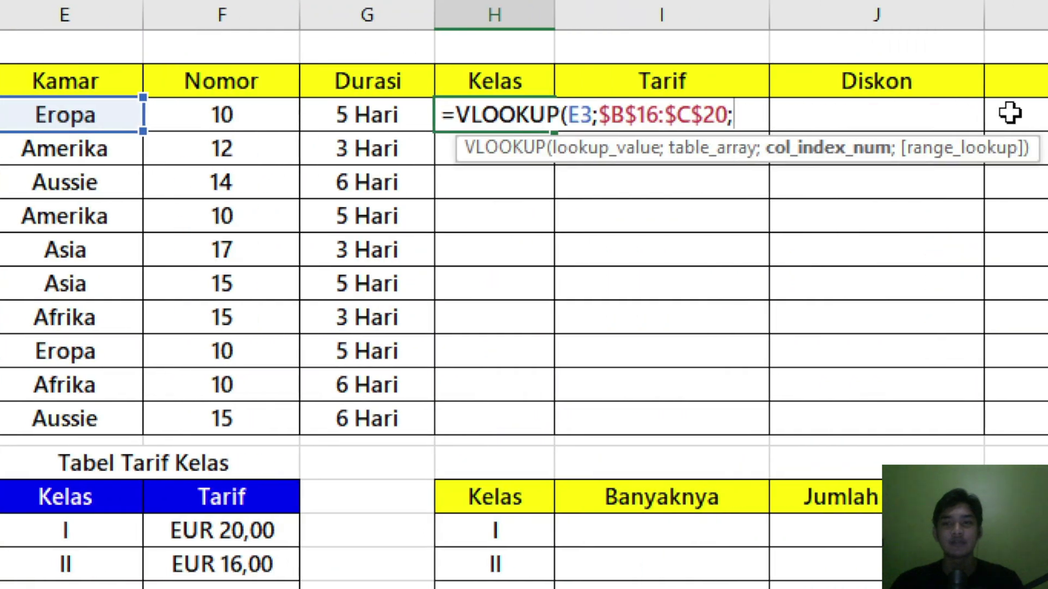
text(2;)
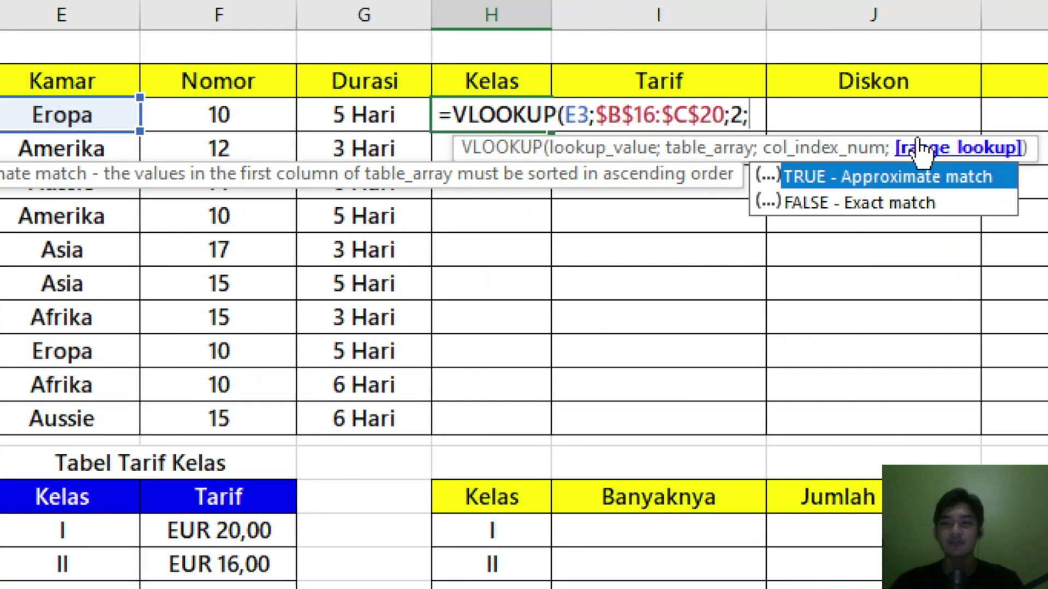
double_click(867, 204)
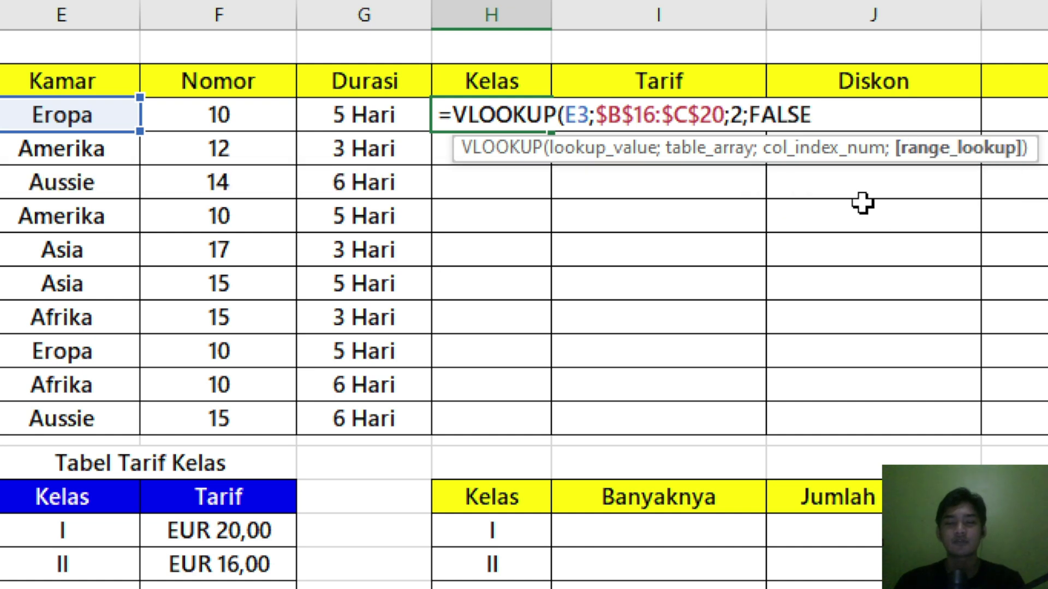
text())
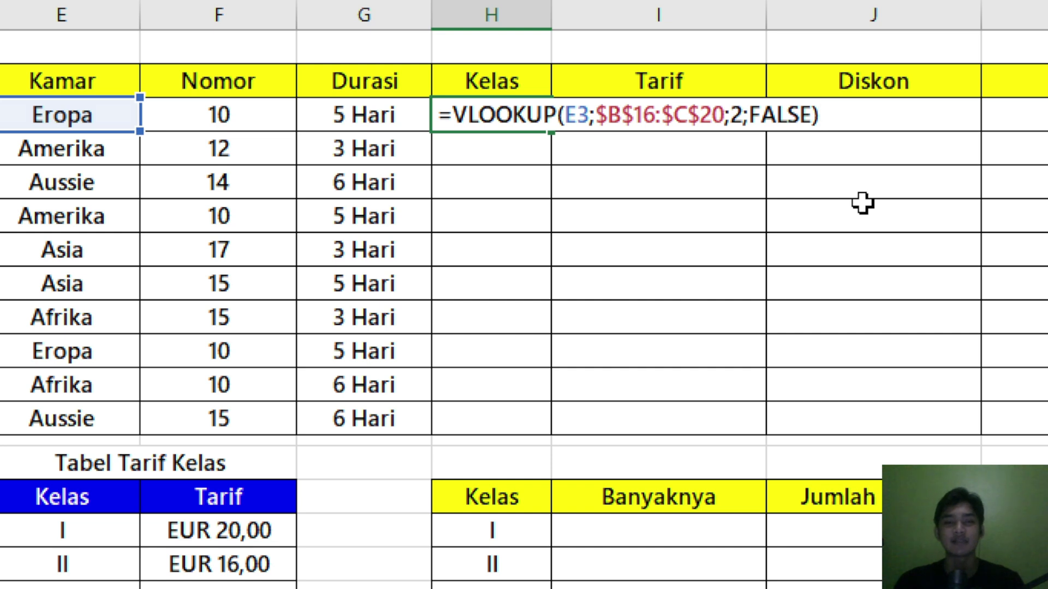
key(ctrl+Return)
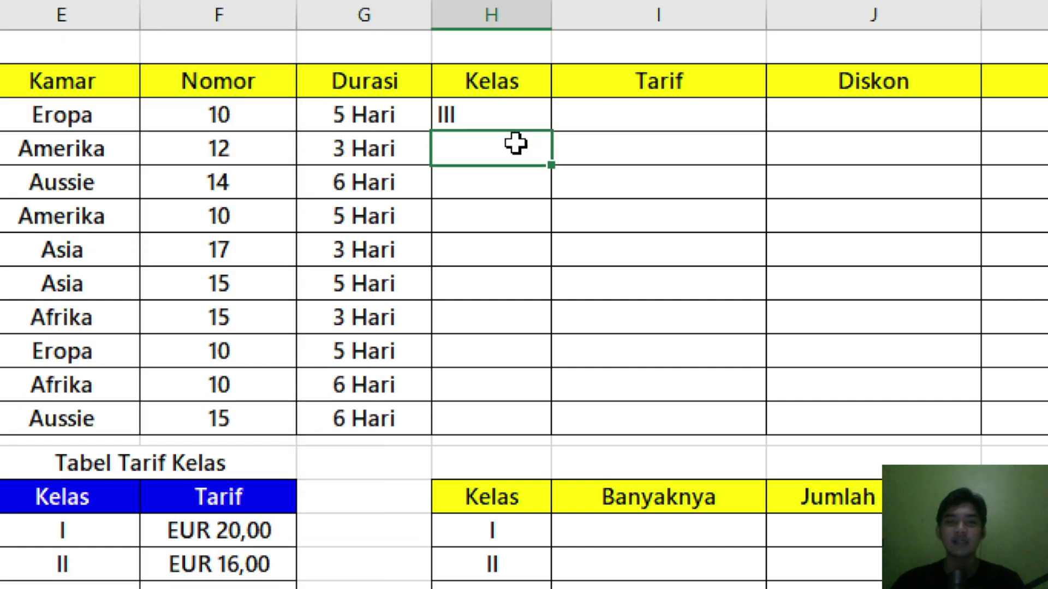
drag(546, 133, 535, 442)
click(538, 440)
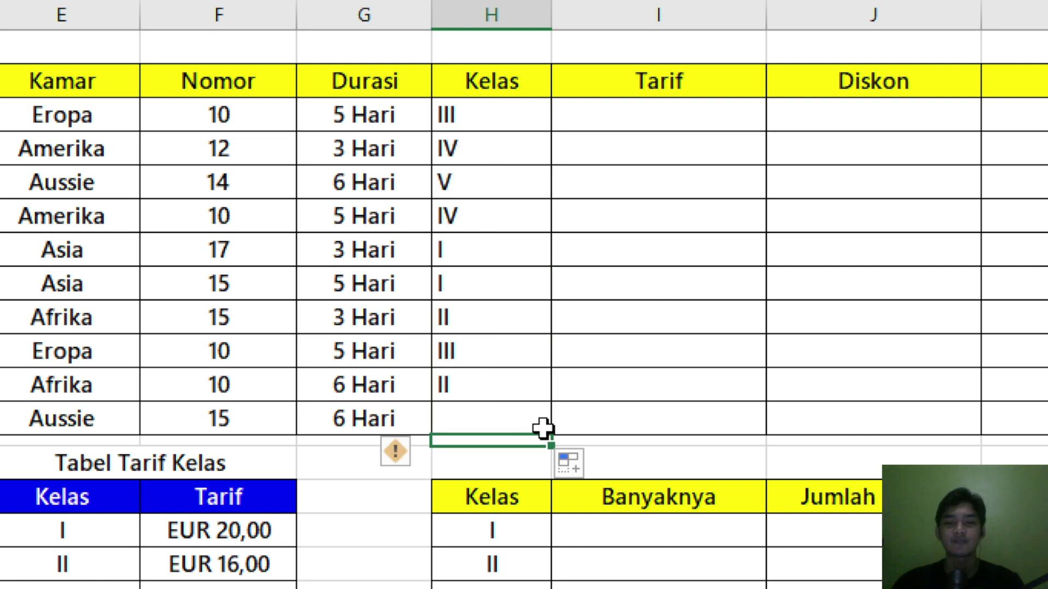
key(ctrl+z)
Step: Fill the Kelas formula from H3 down through H12
click(536, 112)
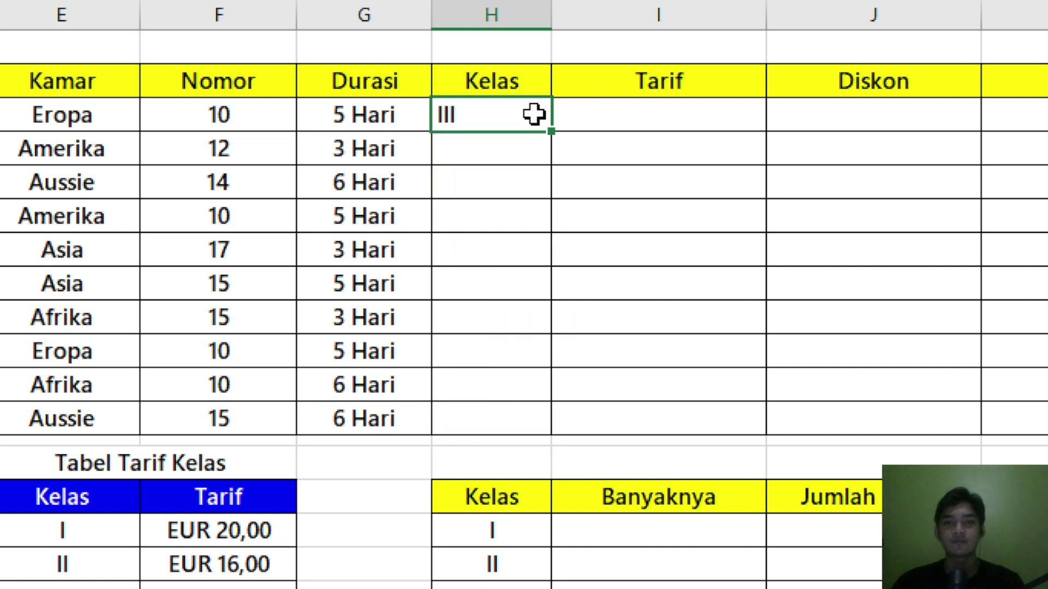
drag(549, 134, 562, 439)
click(522, 341)
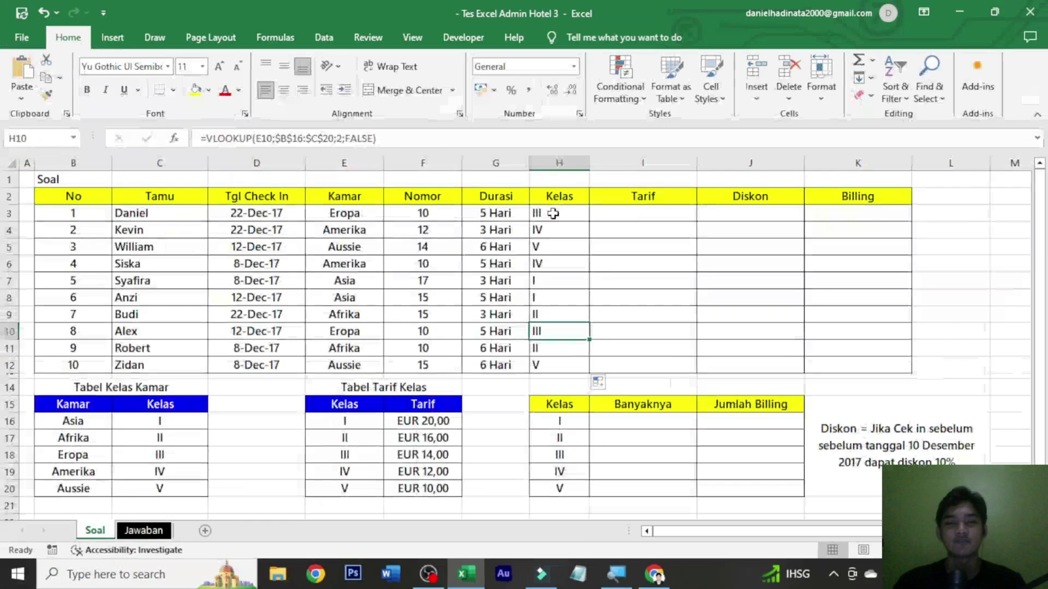
Step: Check the looked-up Kelas values against the guests' Kamar entries and Tabel Kelas Kamar
click(702, 125)
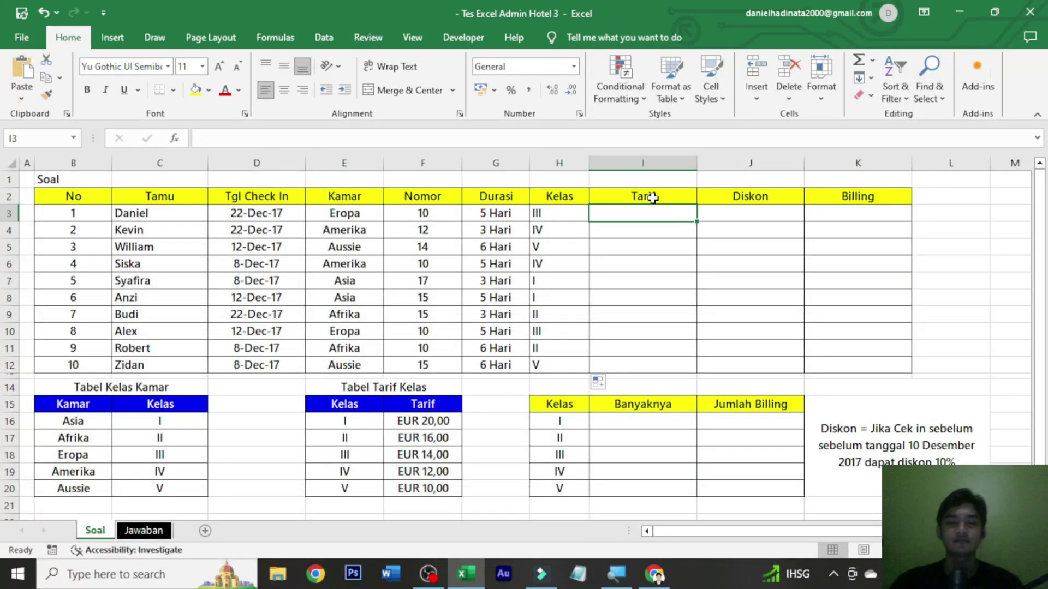
click(364, 213)
click(526, 215)
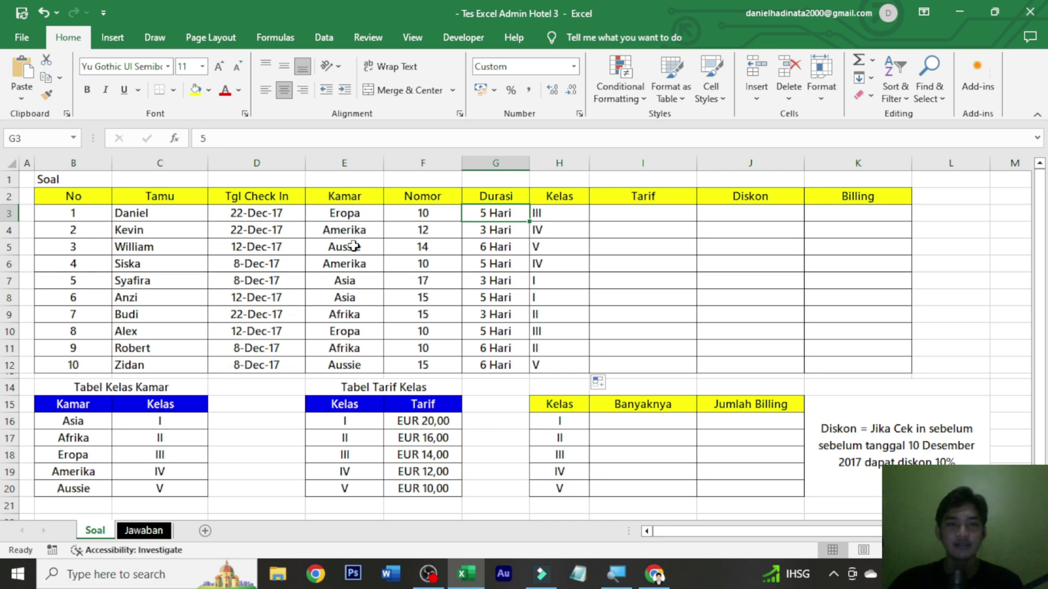
click(545, 231)
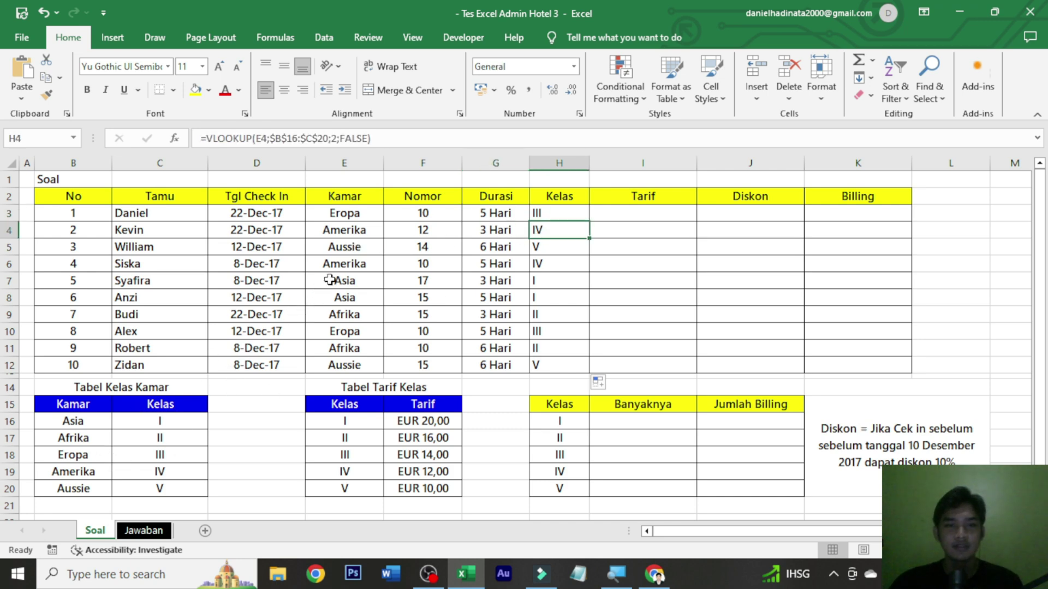
click(365, 247)
click(345, 267)
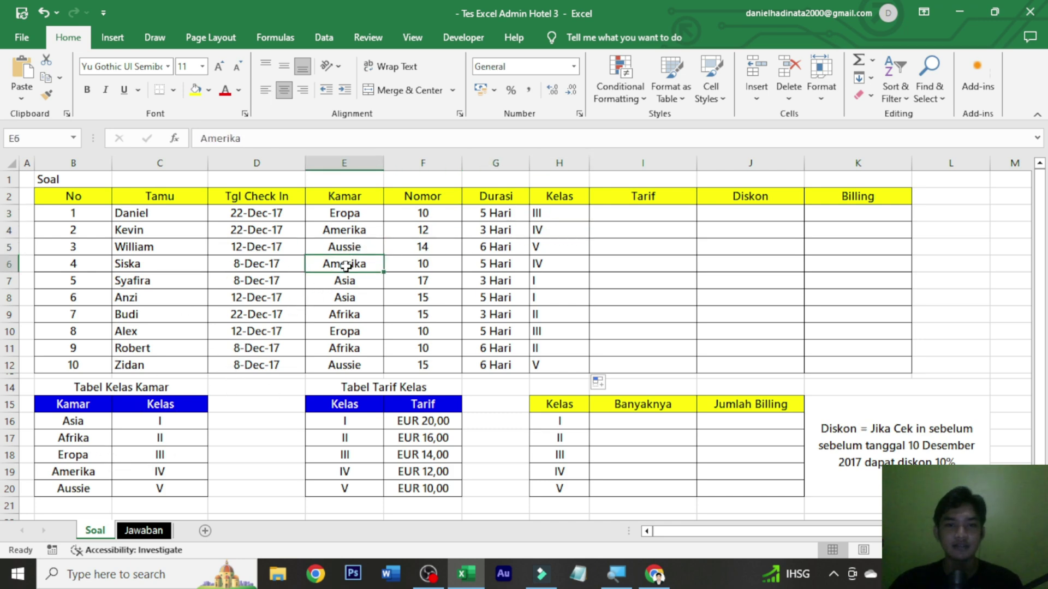
click(345, 285)
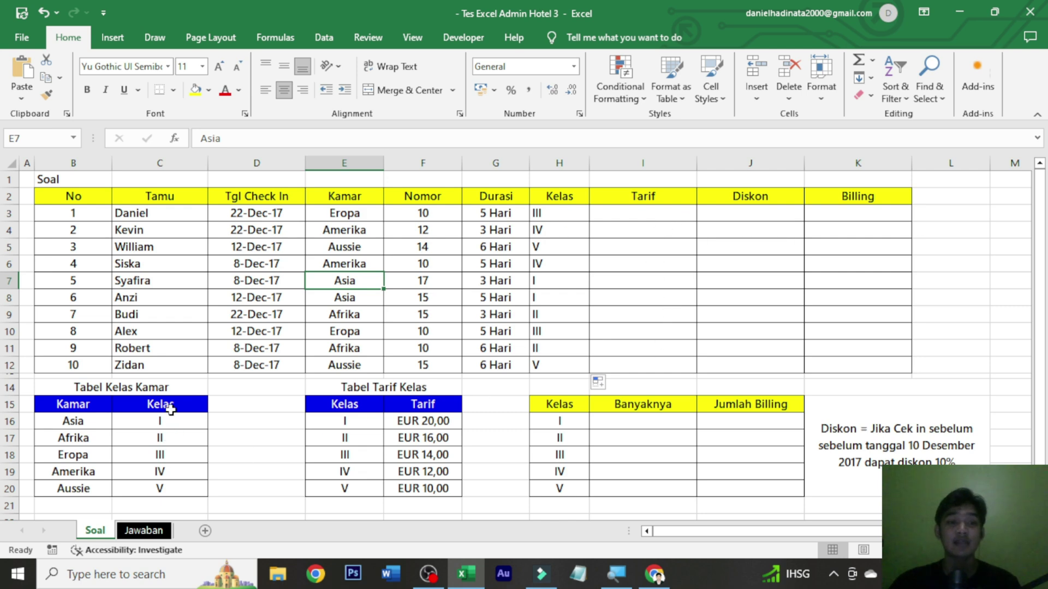
Step: Examine the Kelas and Tarif columns of Tabel Tarif Kelas as the lookup source for the Tarif column
click(664, 214)
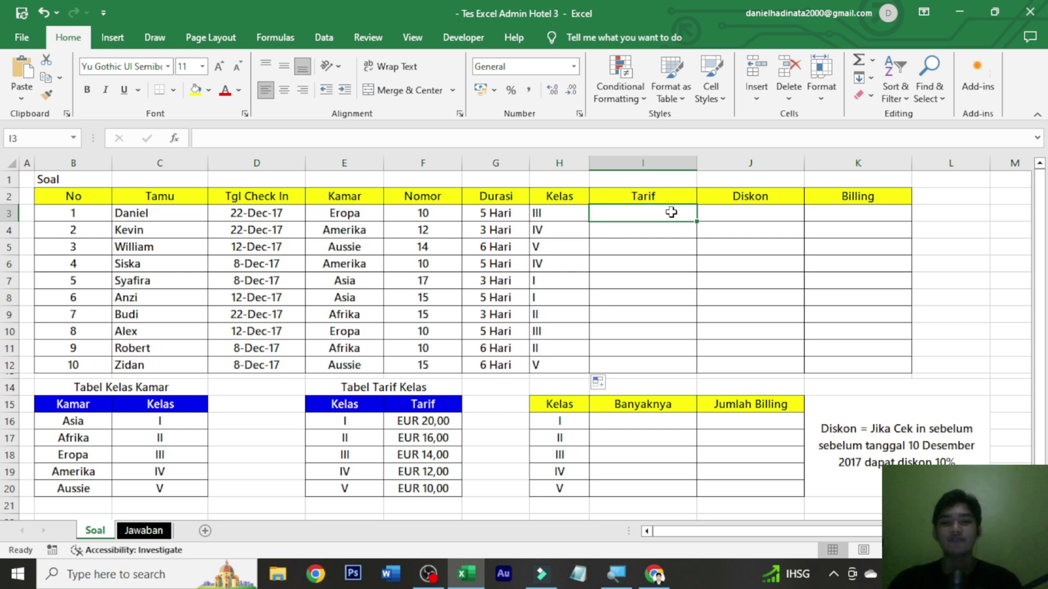
drag(358, 404, 420, 489)
click(403, 438)
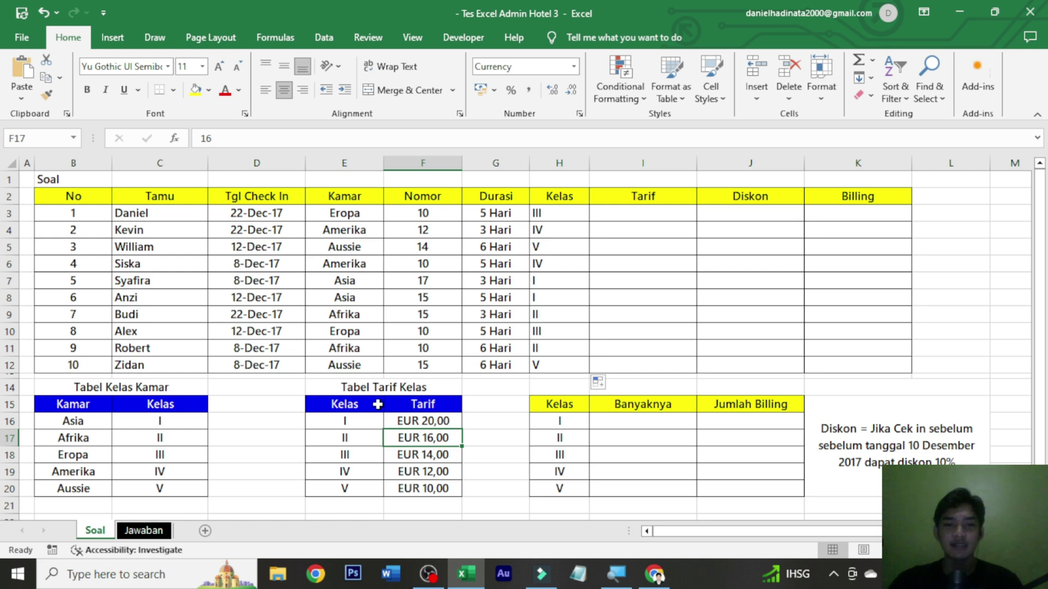
drag(371, 405, 361, 486)
click(371, 424)
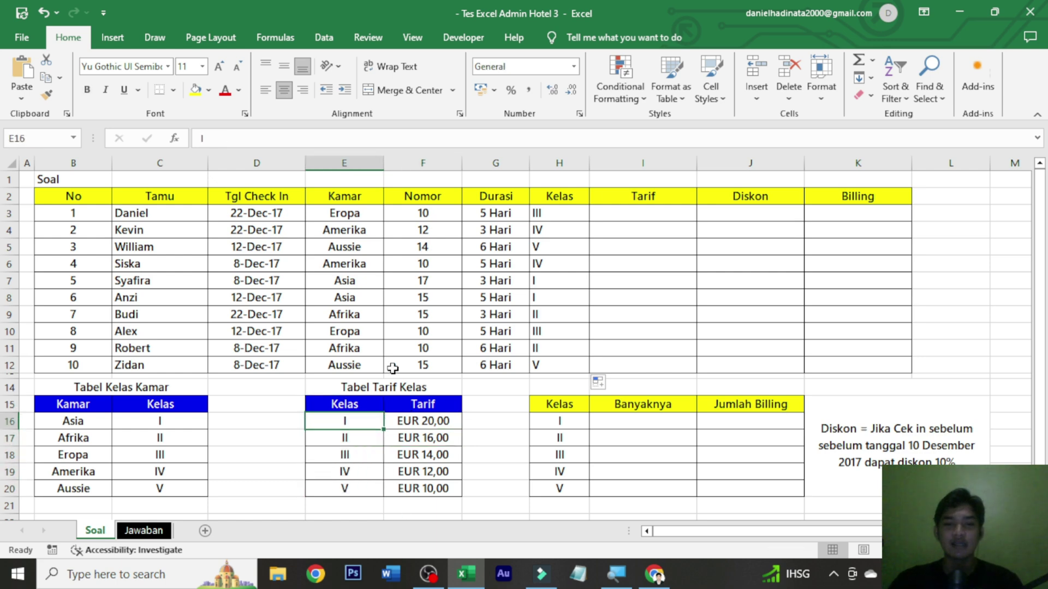
drag(373, 422, 403, 488)
click(363, 421)
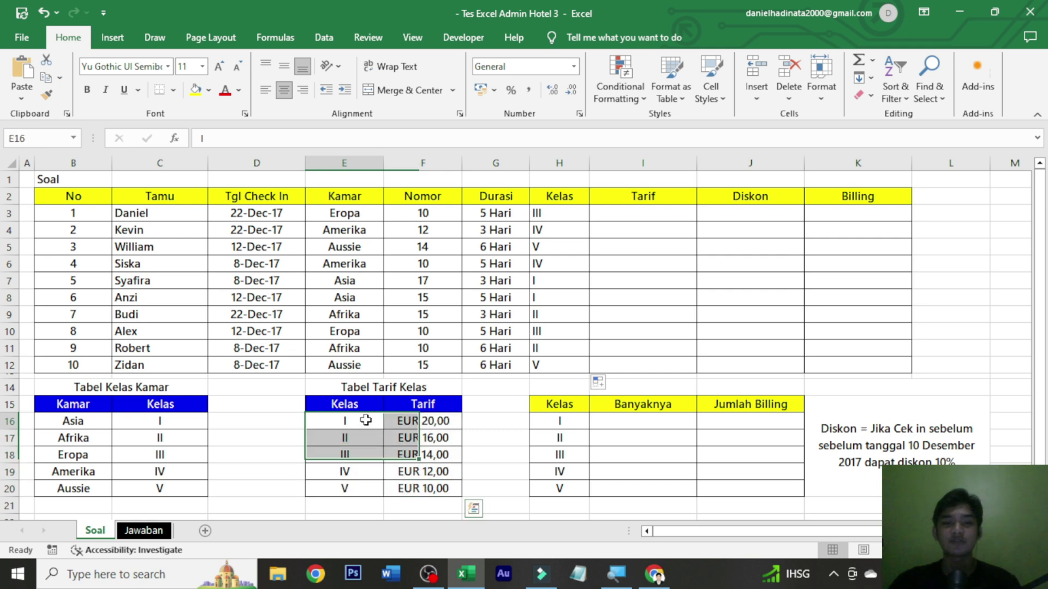
Step: Start a VLOOKUP formula in I3 that looks up H3 in the absolute range $E$16:$F$20 of Tabel Tarif Kelas
click(637, 211)
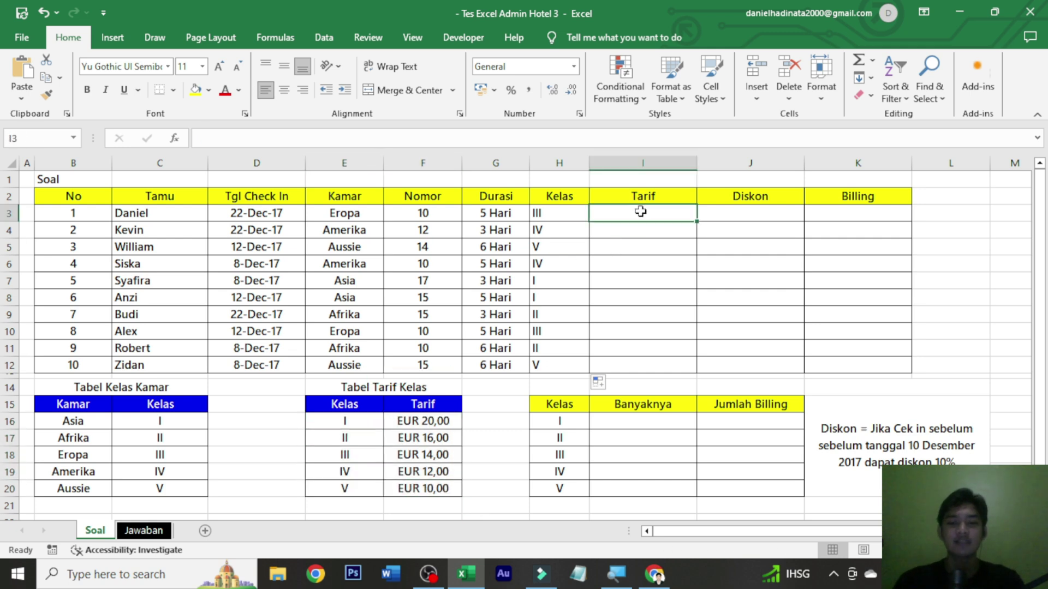
text(=)
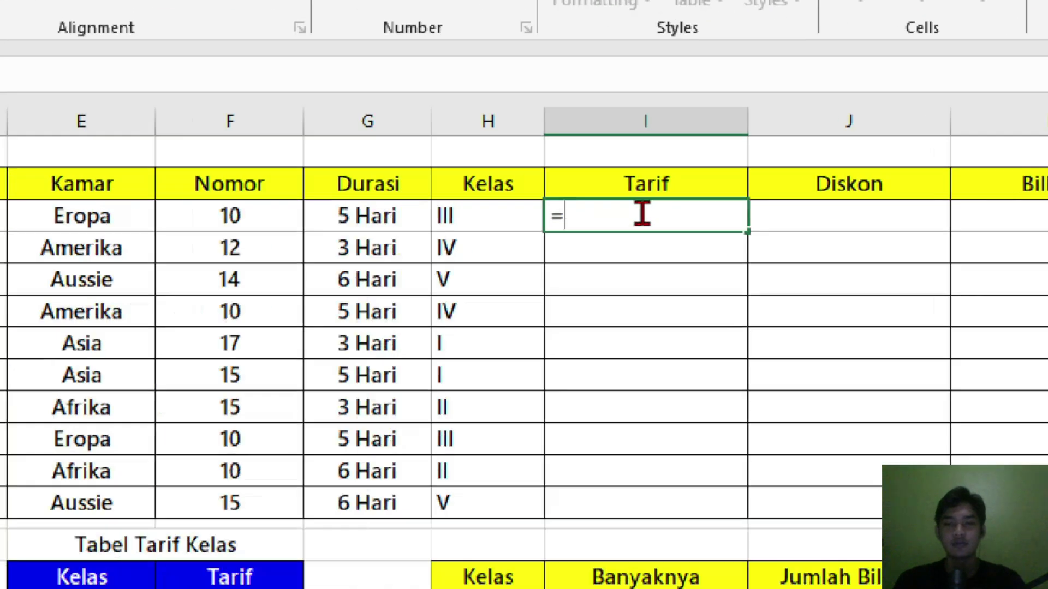
text(vlookup)
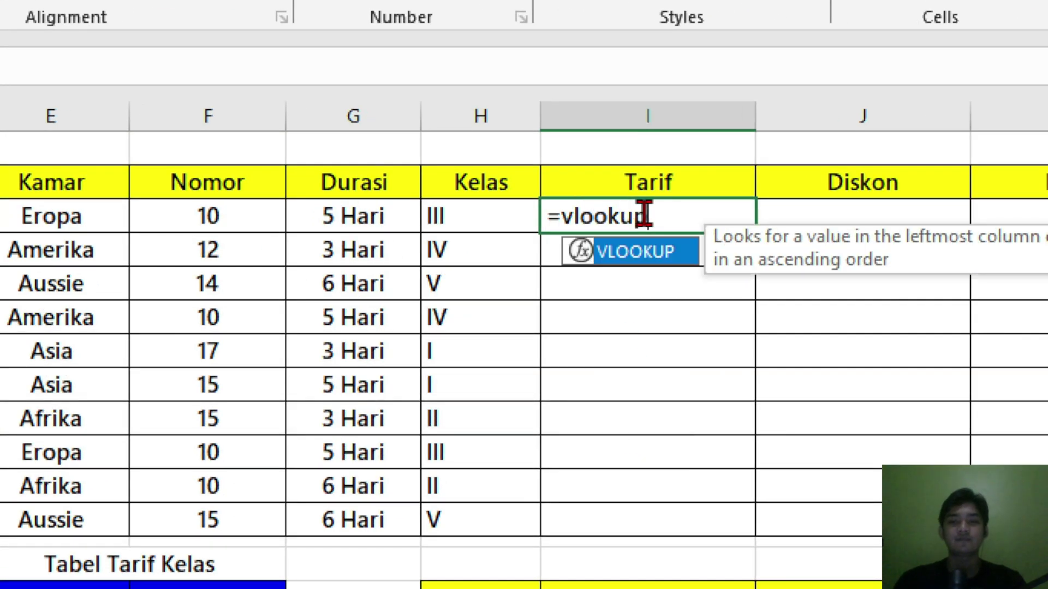
key(Tab)
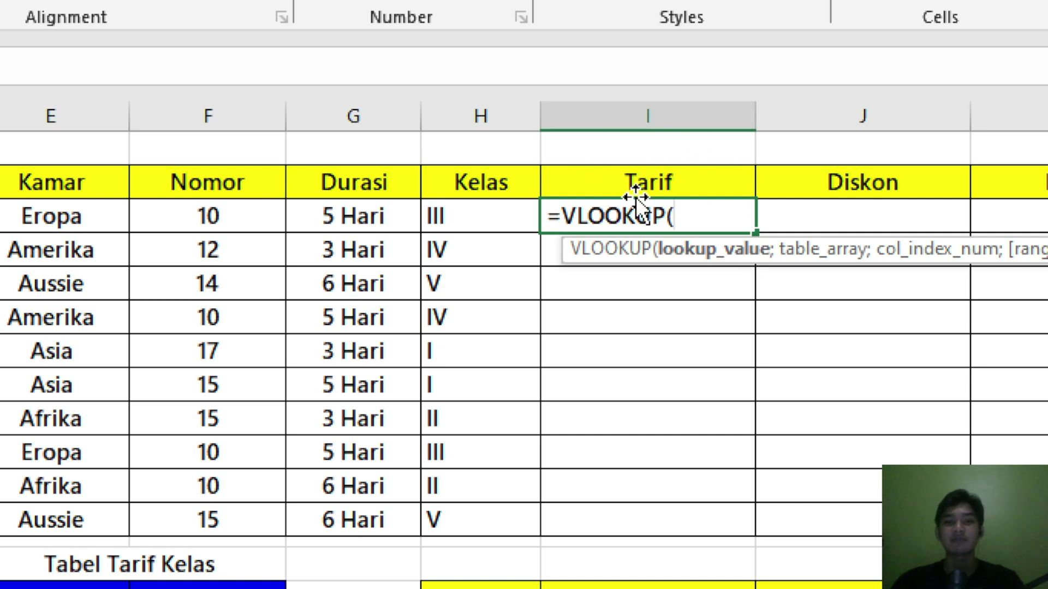
click(479, 218)
text(;)
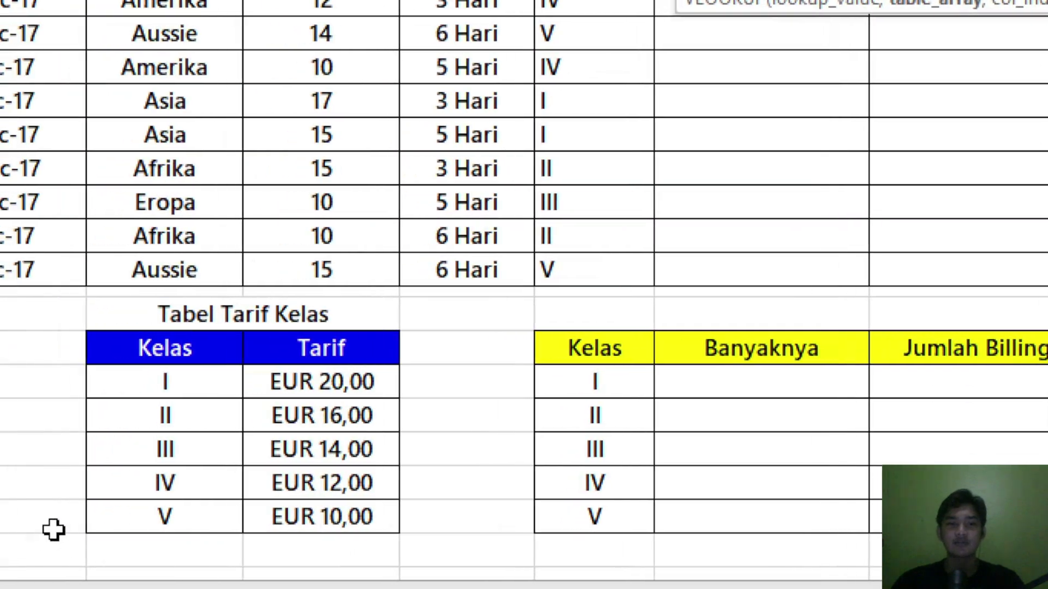
drag(193, 397, 282, 507)
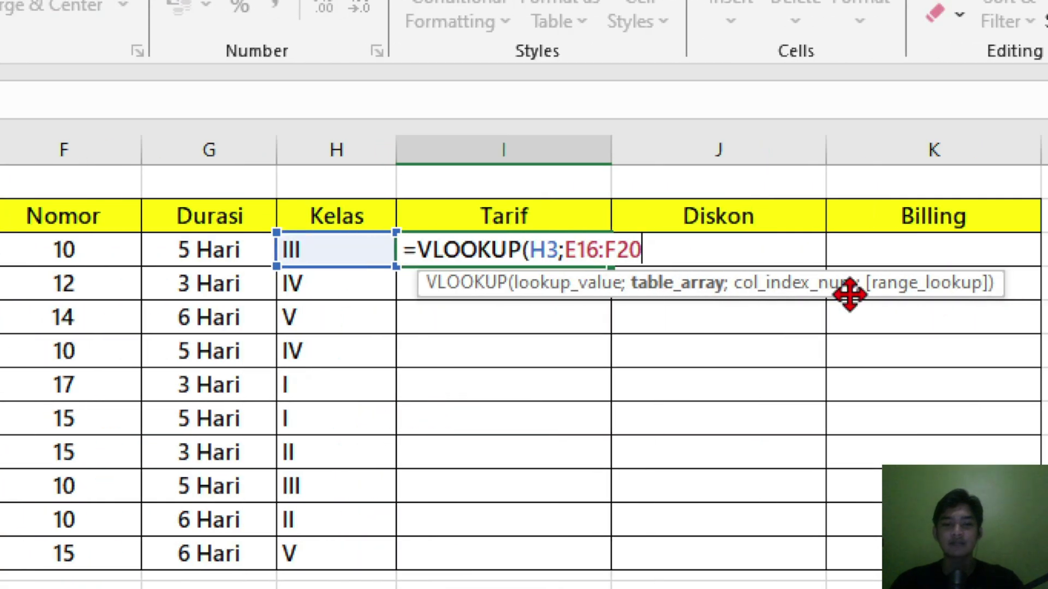
key(F4)
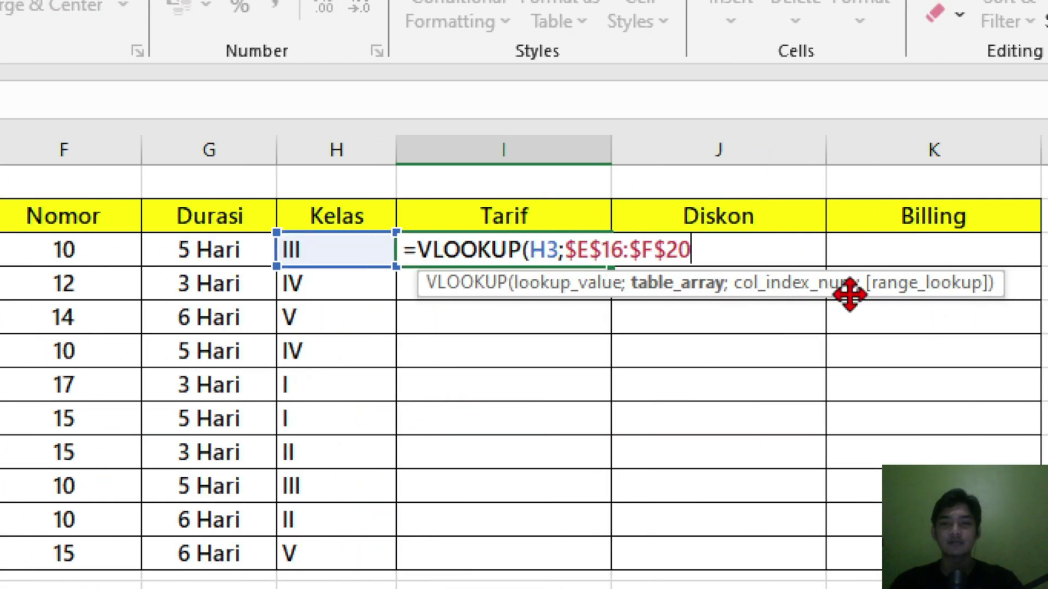
Step: Complete the VLOOKUP formula in I3 with column index 2 and FALSE for an exact match
text(;)
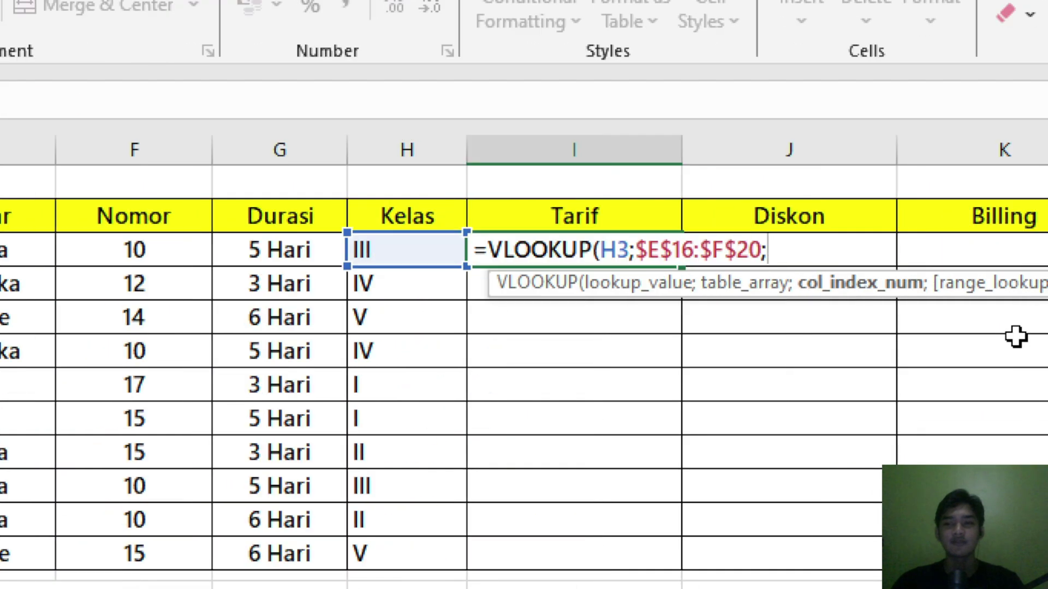
text(2;)
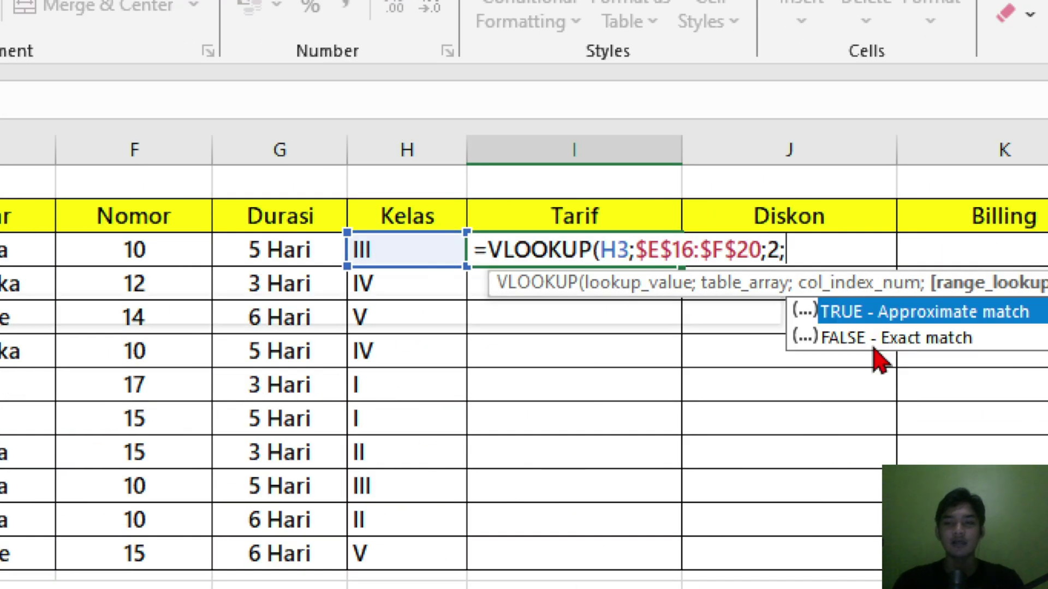
key(Down)
key(Tab)
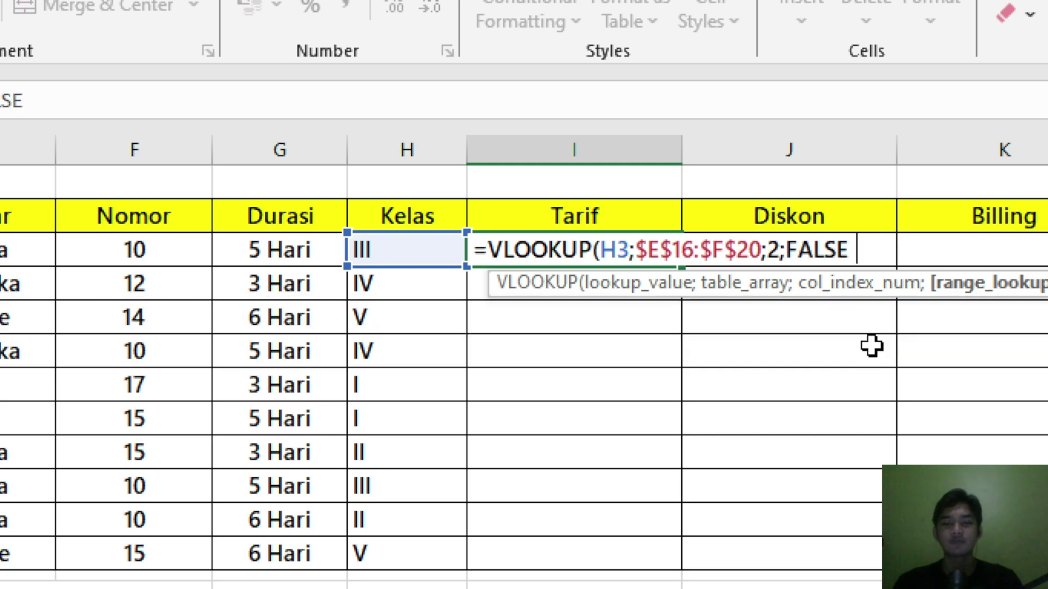
text())
key(ctrl+Return)
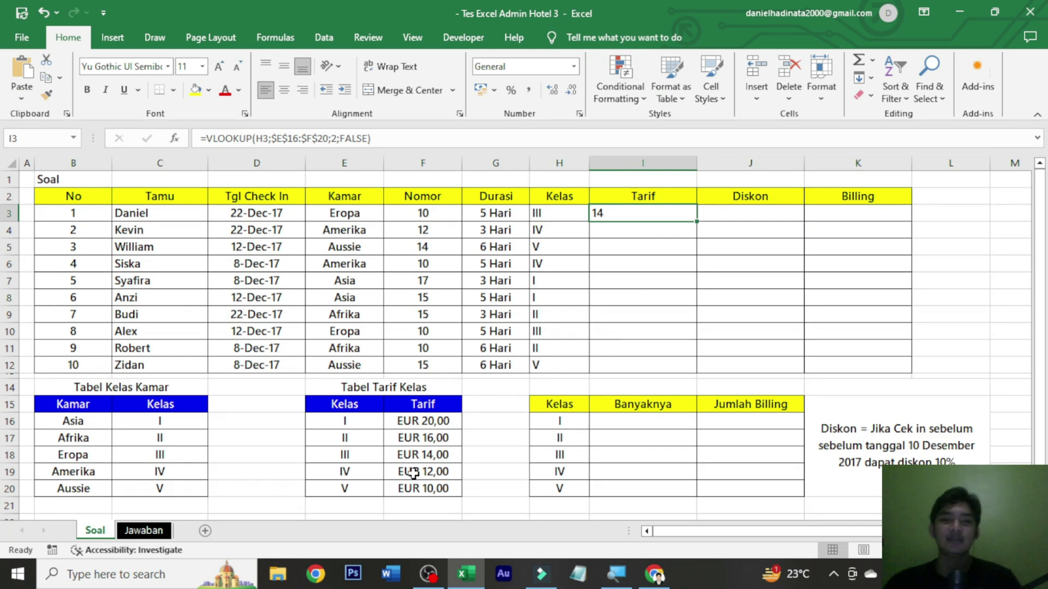
Step: Apply the Euro accounting format to I3 and fill its Tarif formula down through I12
click(438, 429)
drag(437, 429, 431, 489)
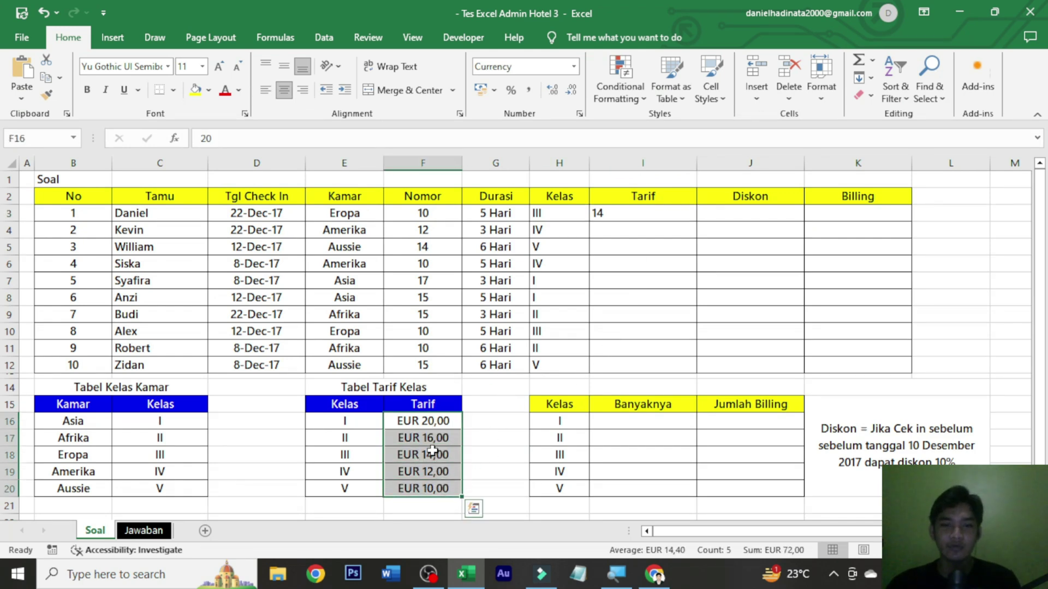
click(653, 208)
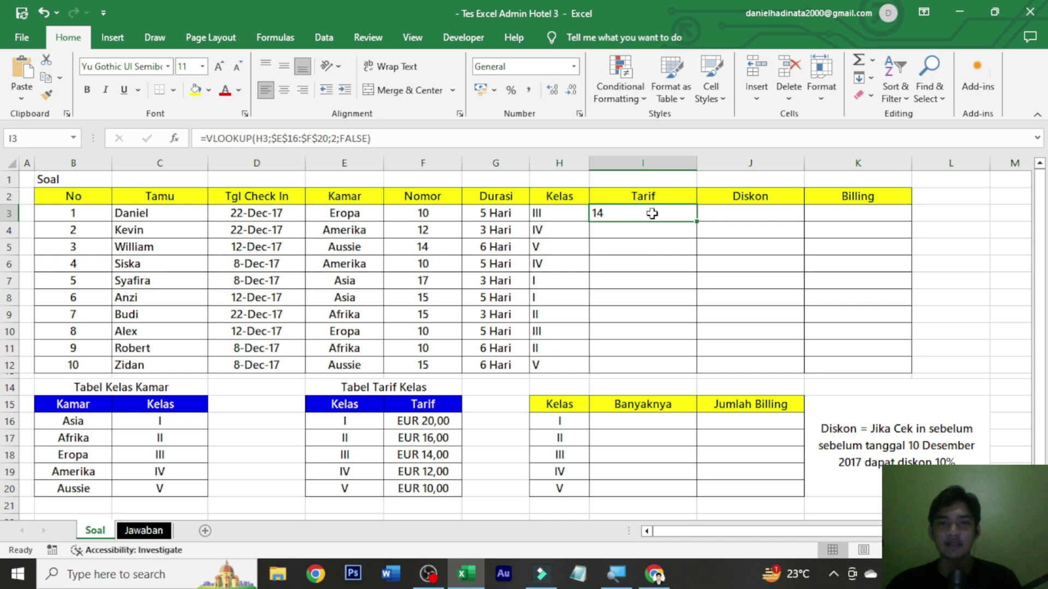
click(499, 91)
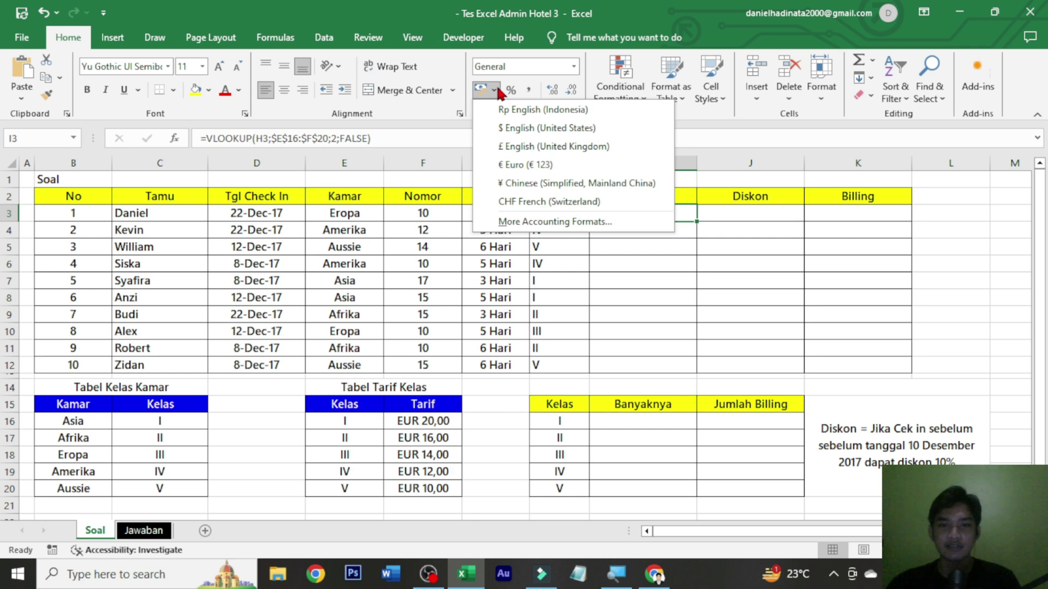
click(533, 166)
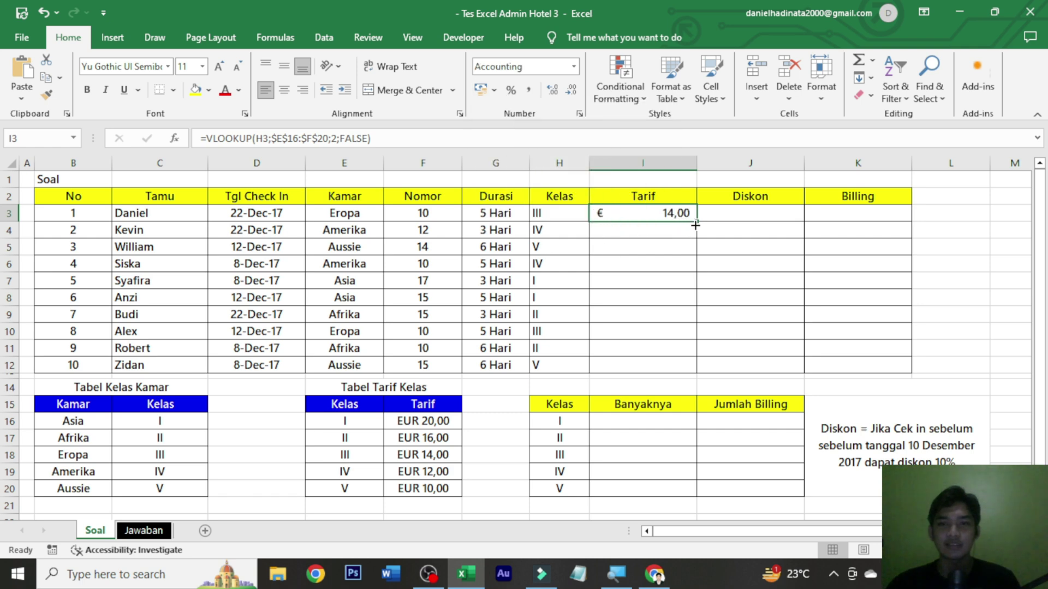
drag(695, 225, 689, 366)
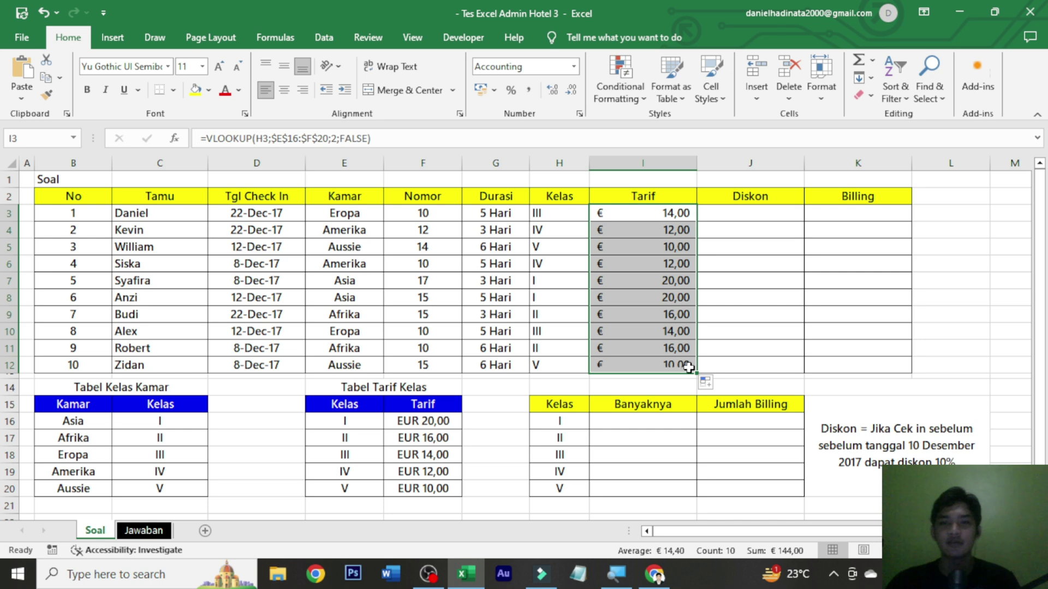
click(686, 364)
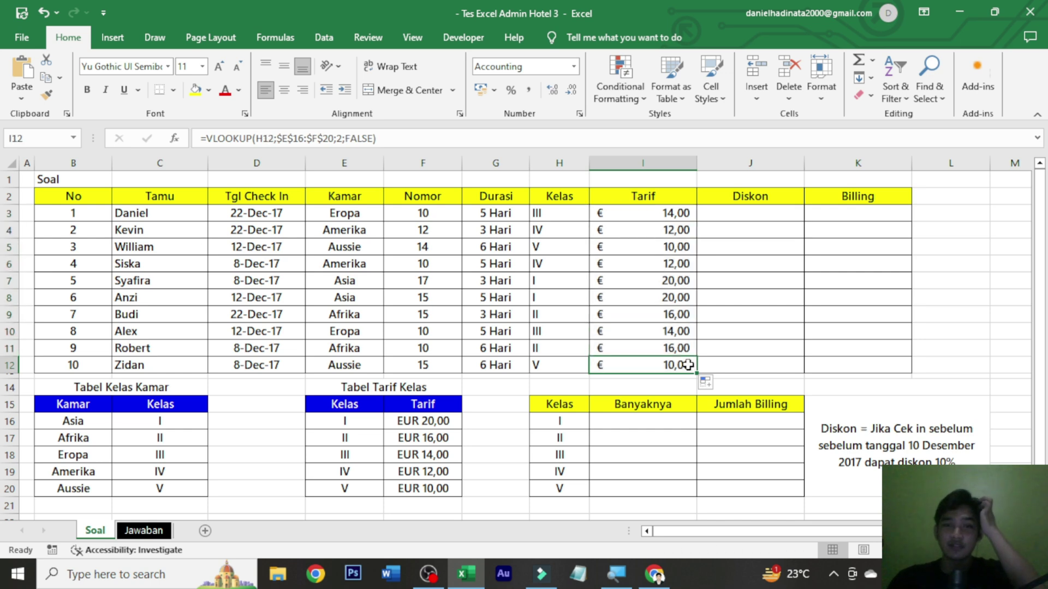
Step: Check the Tarif values against the Kelas entries, and review the Tgl Check In dates needed for the Diskon column
click(644, 218)
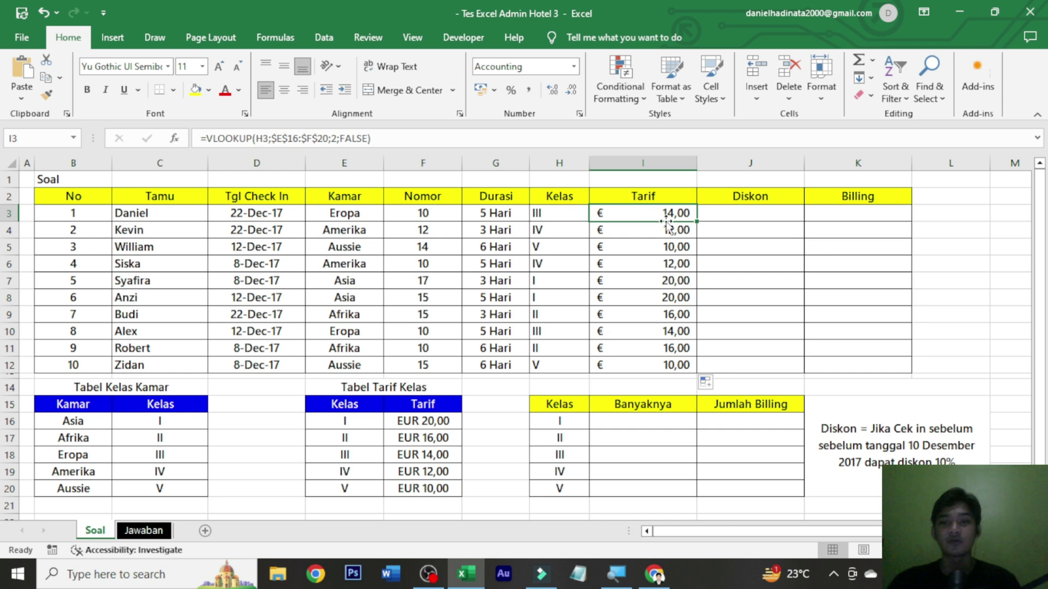
click(746, 215)
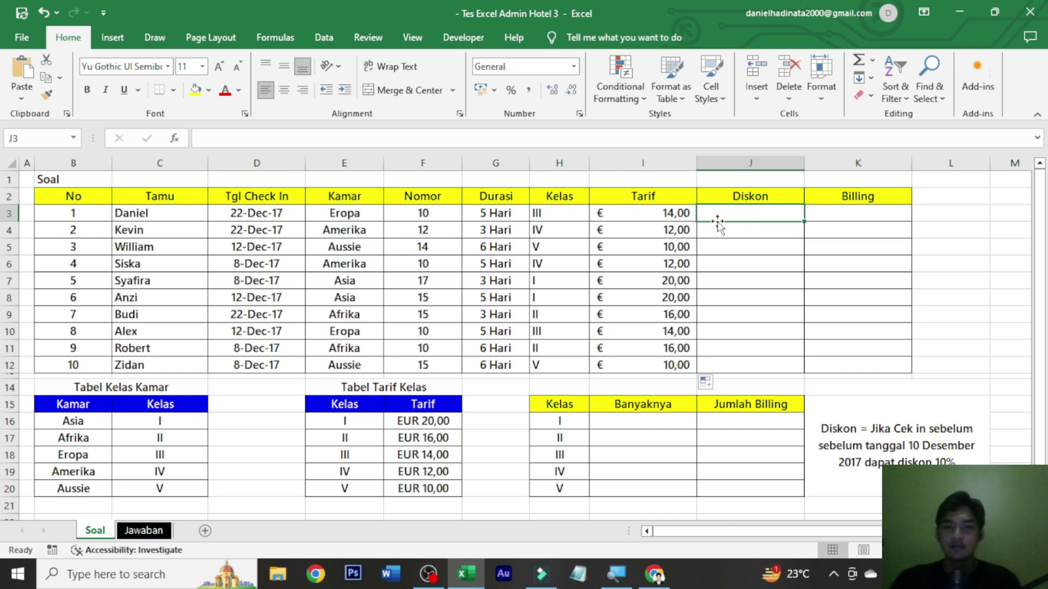
click(555, 217)
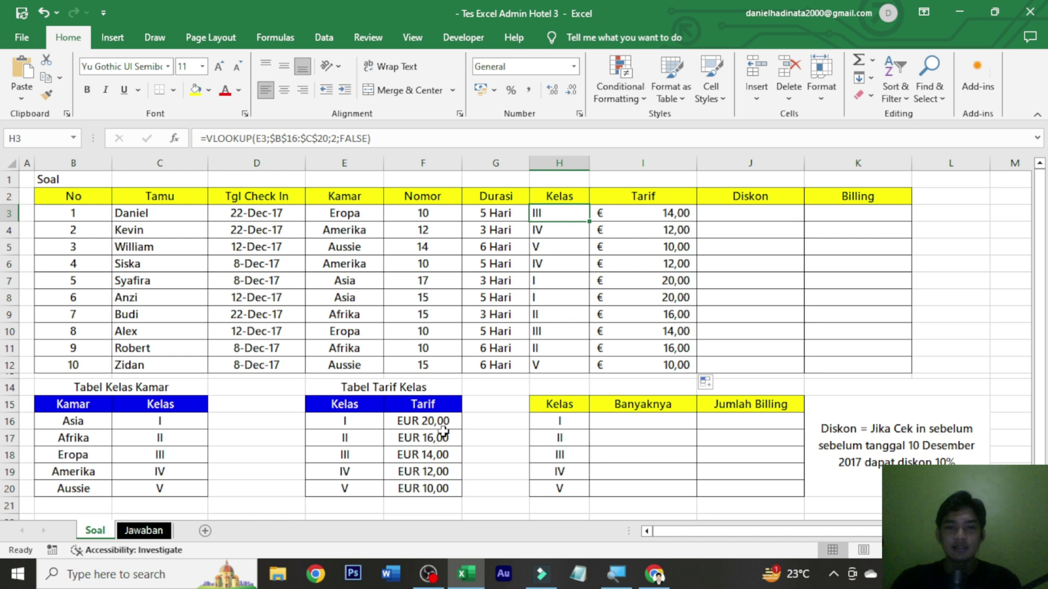
click(552, 233)
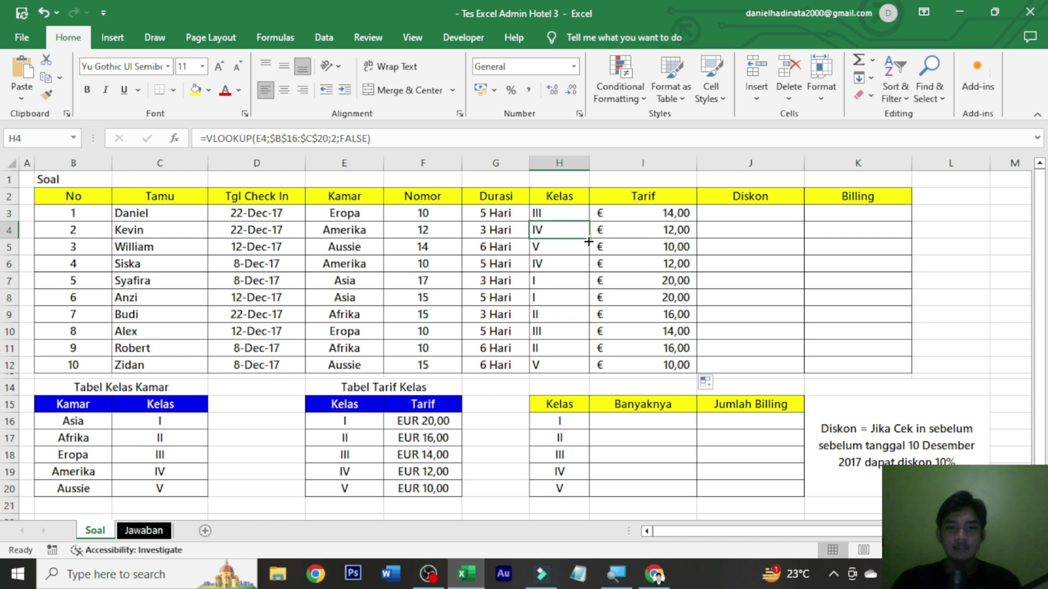
click(560, 248)
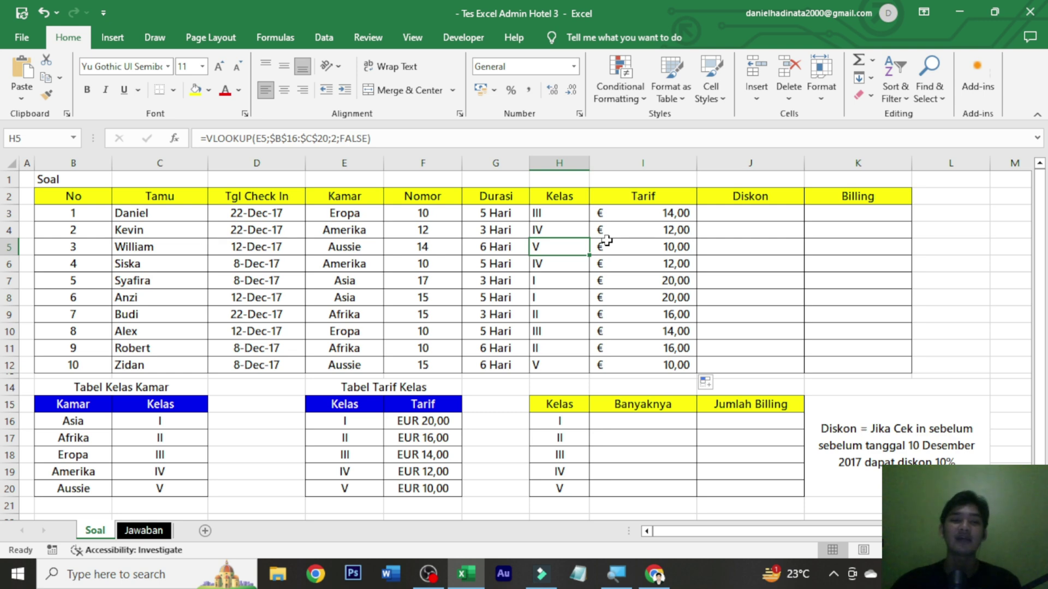
click(720, 217)
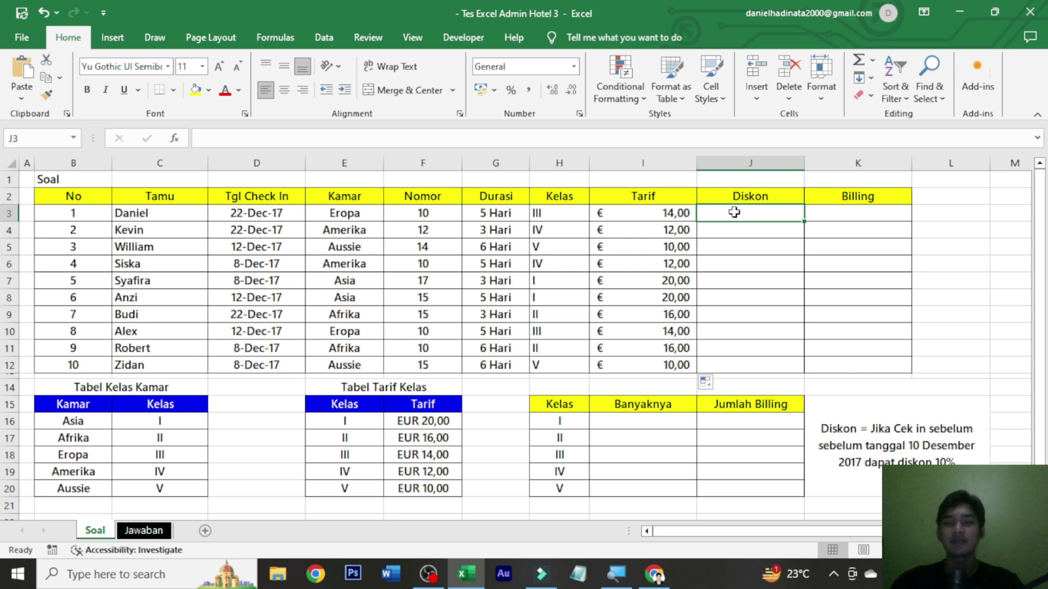
click(781, 192)
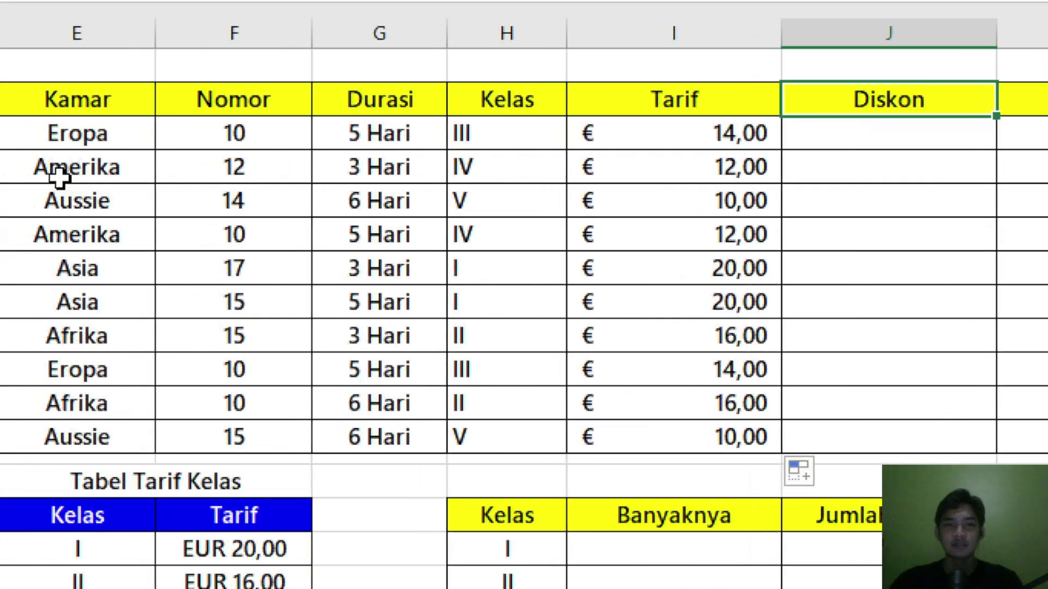
click(229, 131)
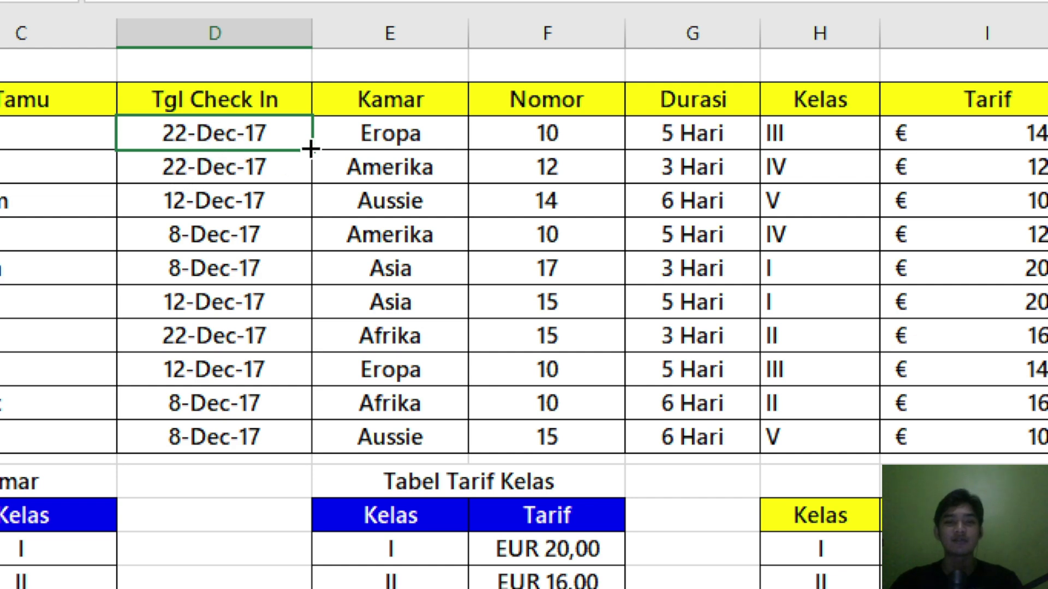
Step: Start an IF formula in J3 that tests whether the day of the check-in date in D3 is below 10, using DAY(D3)<10
scroll(1024, 169, right, 3)
click(721, 131)
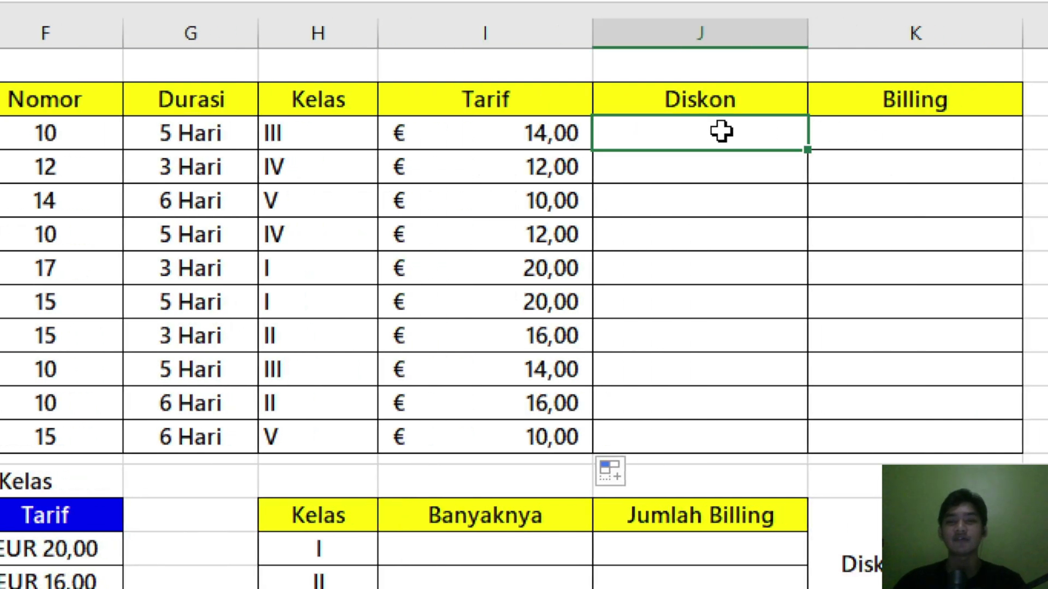
text(=if)
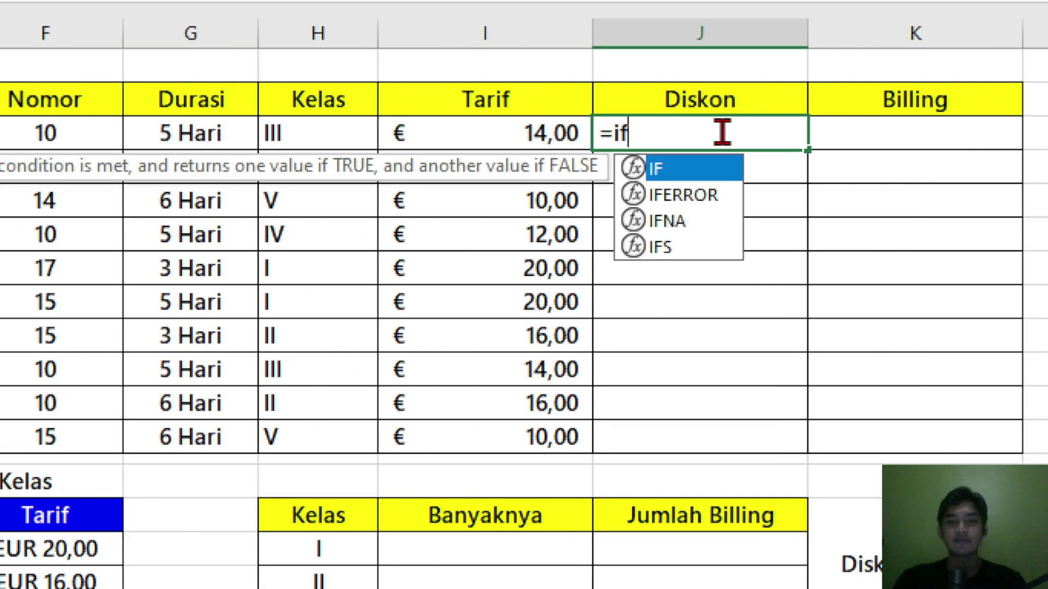
key(Tab)
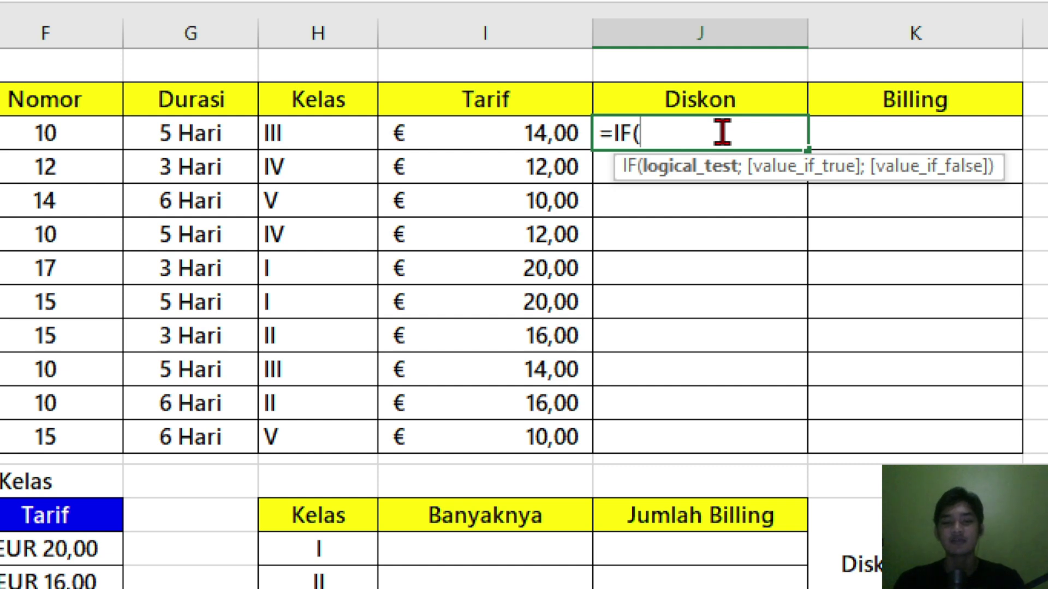
text(day)
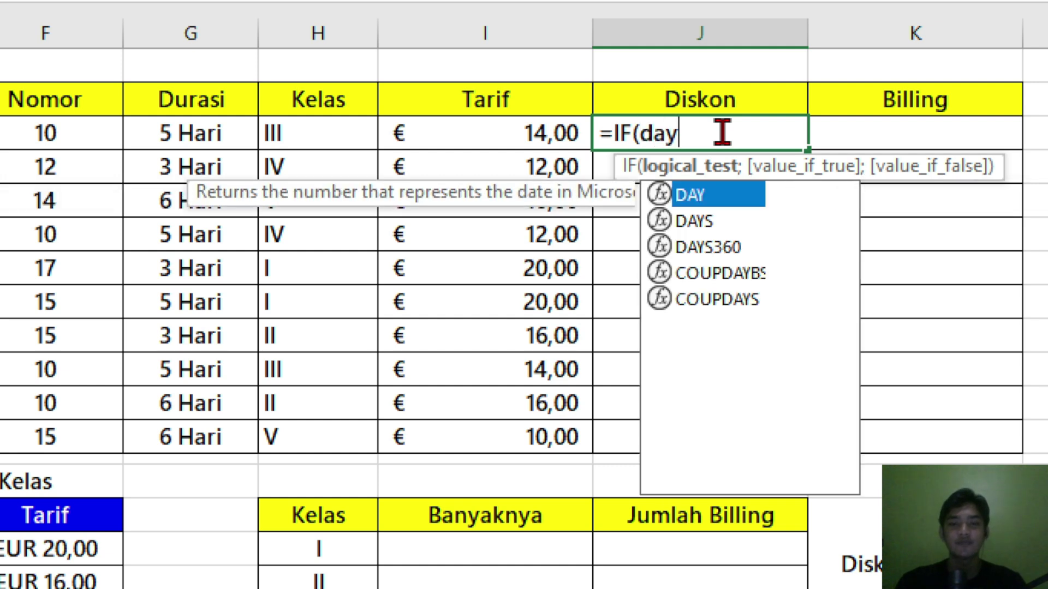
key(Tab)
scroll(13, 223, left, 3)
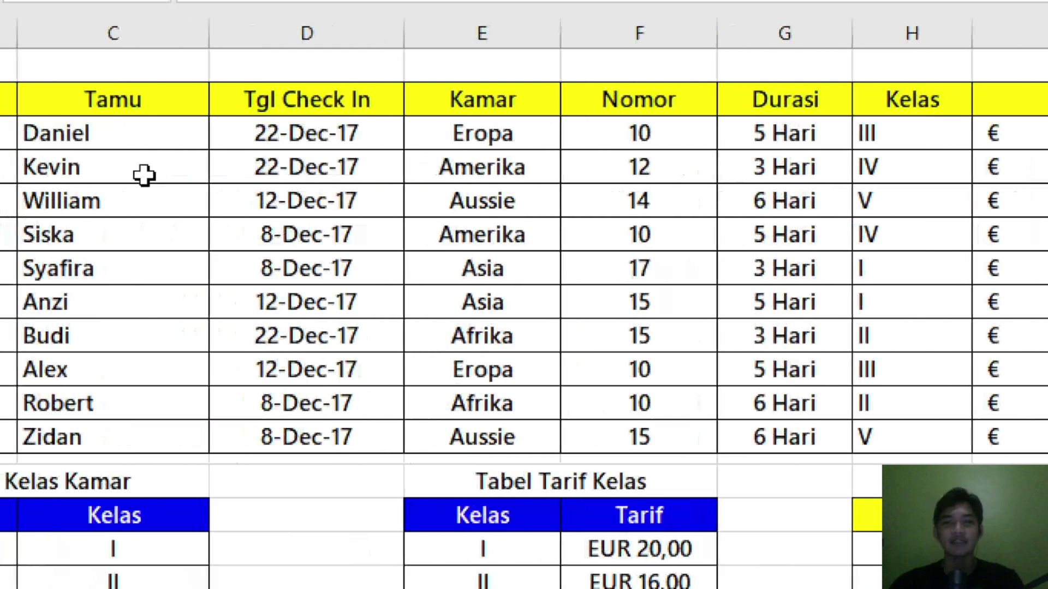
click(244, 135)
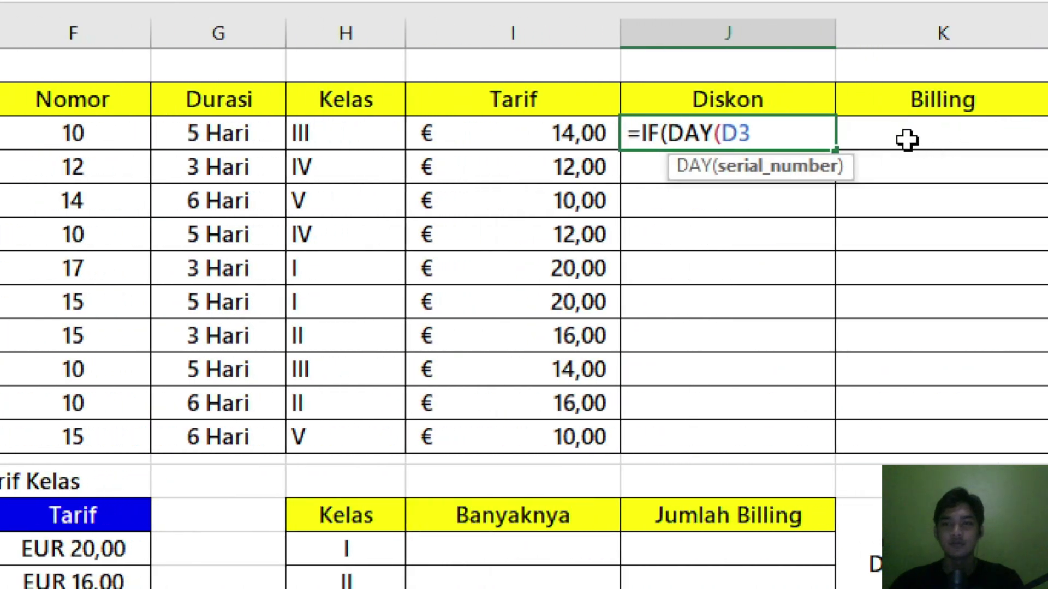
text())
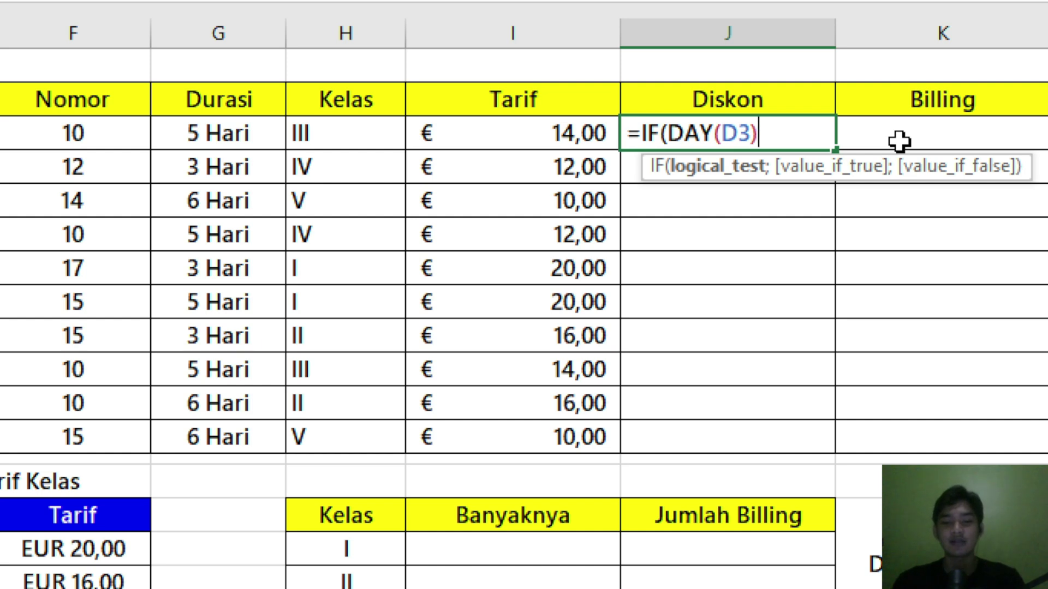
text(<10)
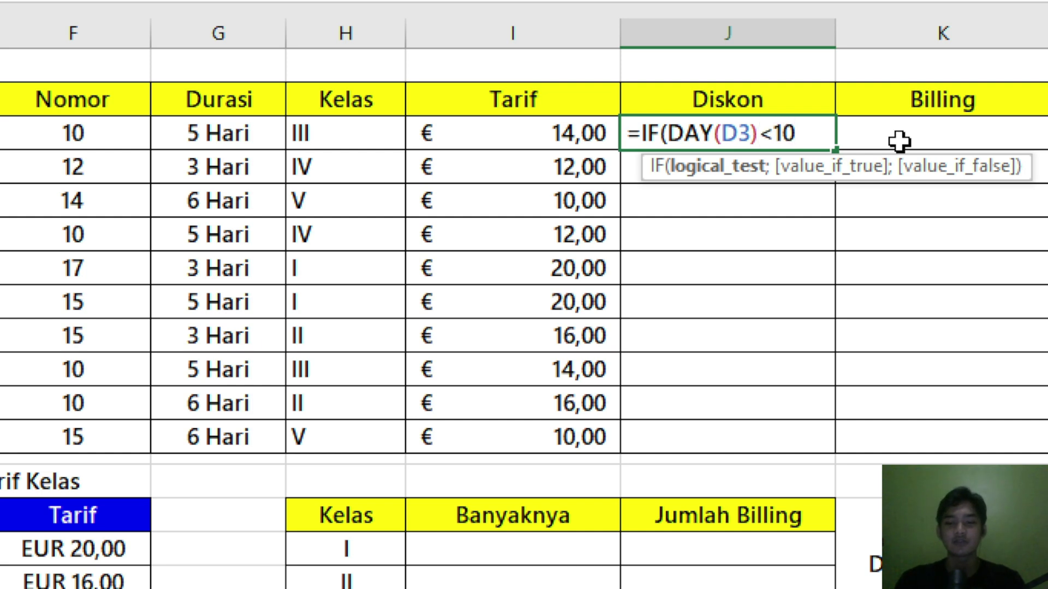
Step: Complete the IF formula in J3 so it returns 10% when true and 0% when false
text(;)
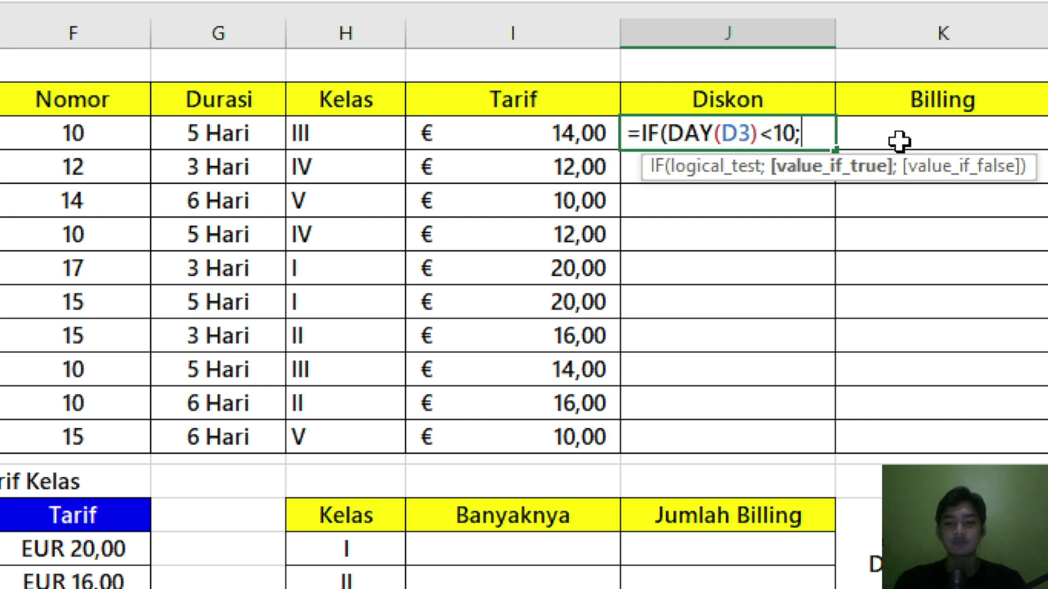
key(BackSpace)
text(10%)
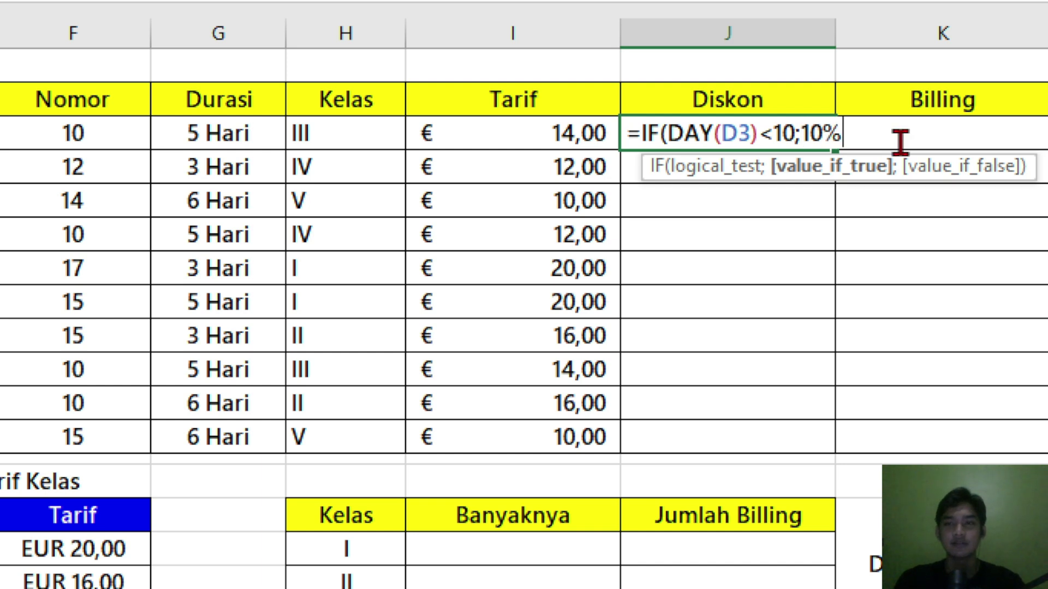
text(;)
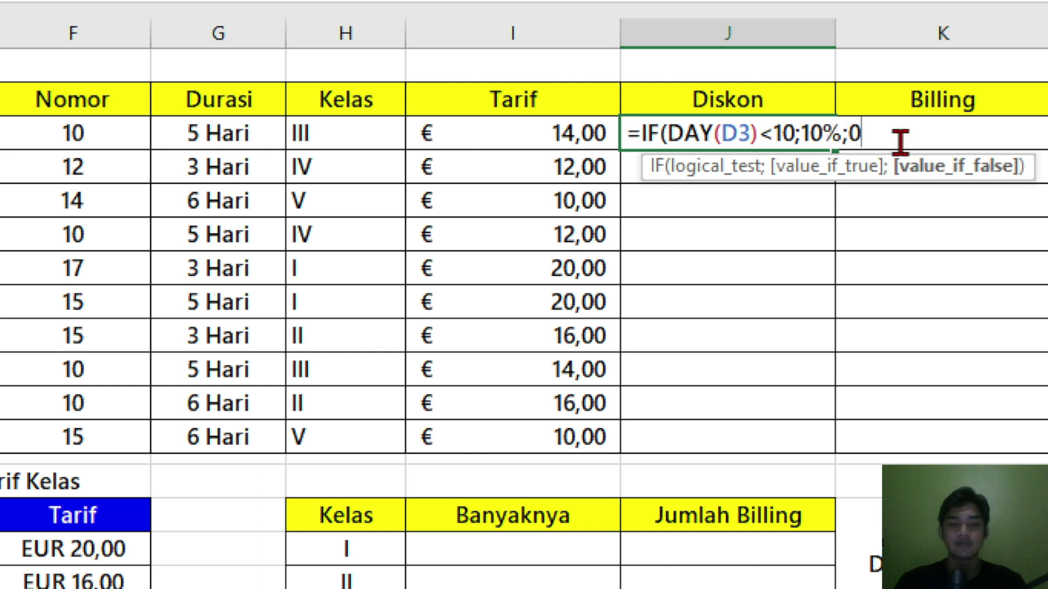
text(0%))
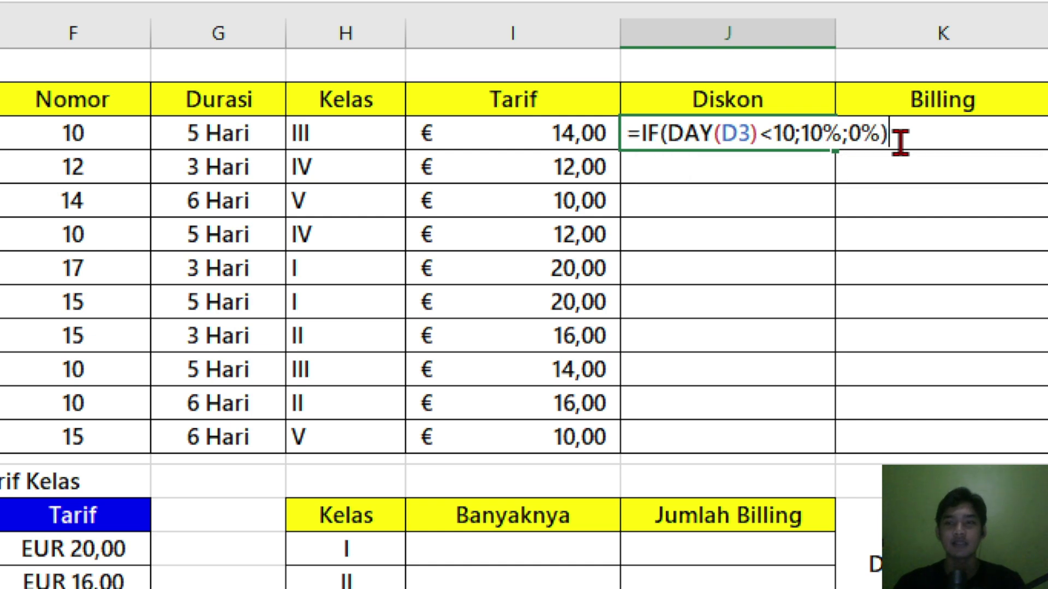
key(ctrl+Return)
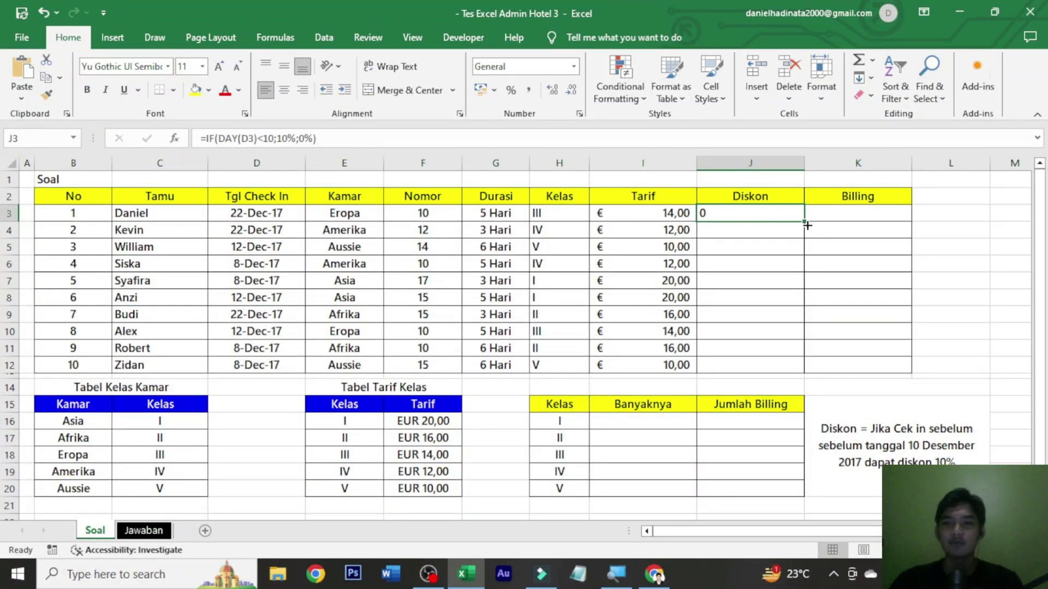
Step: Fill the Diskon formula from J3 down through J12 and format the range as percentages
drag(806, 224, 797, 374)
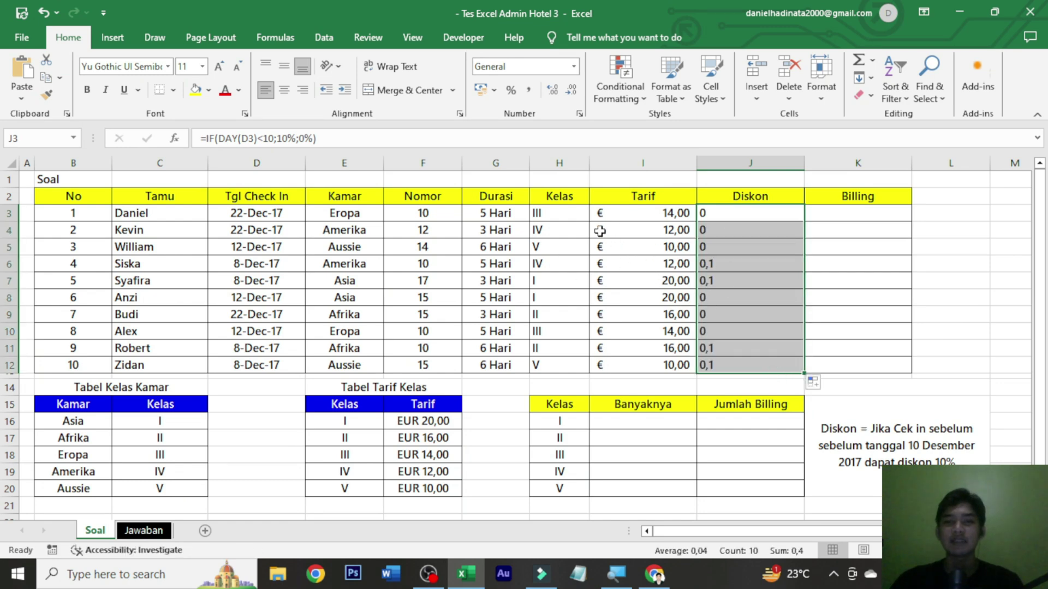
click(516, 88)
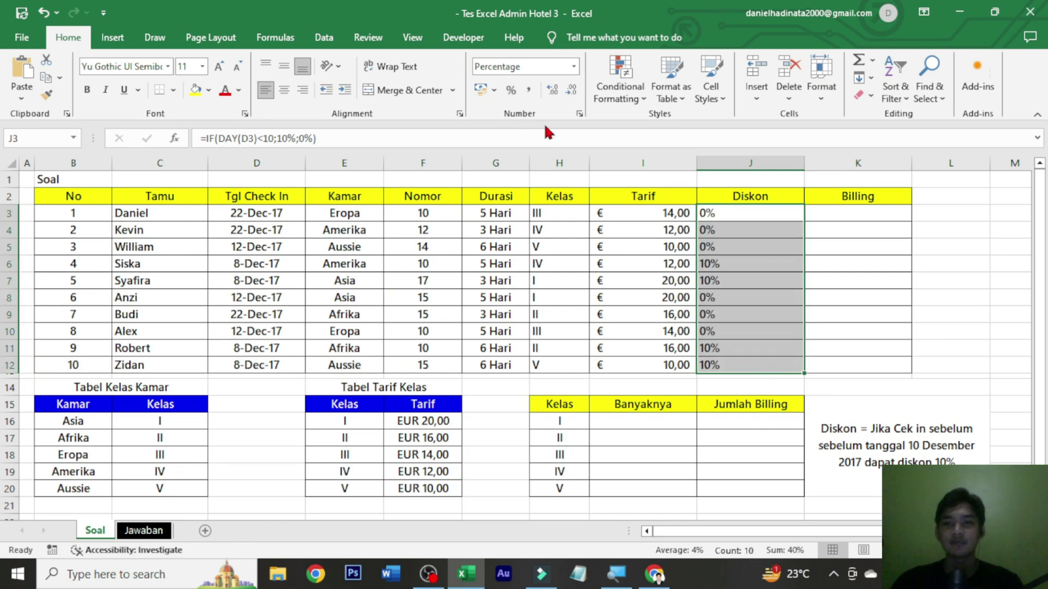
click(731, 251)
Step: Center the contents of the Kelas, Tarif and Diskon columns in H3:J12
drag(587, 218, 737, 366)
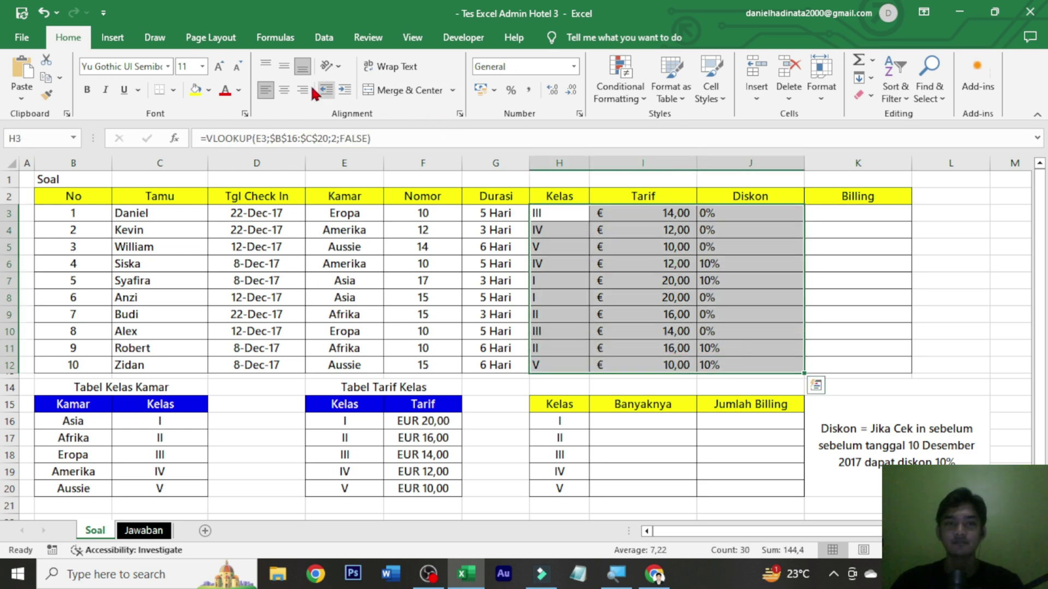
click(284, 90)
click(745, 215)
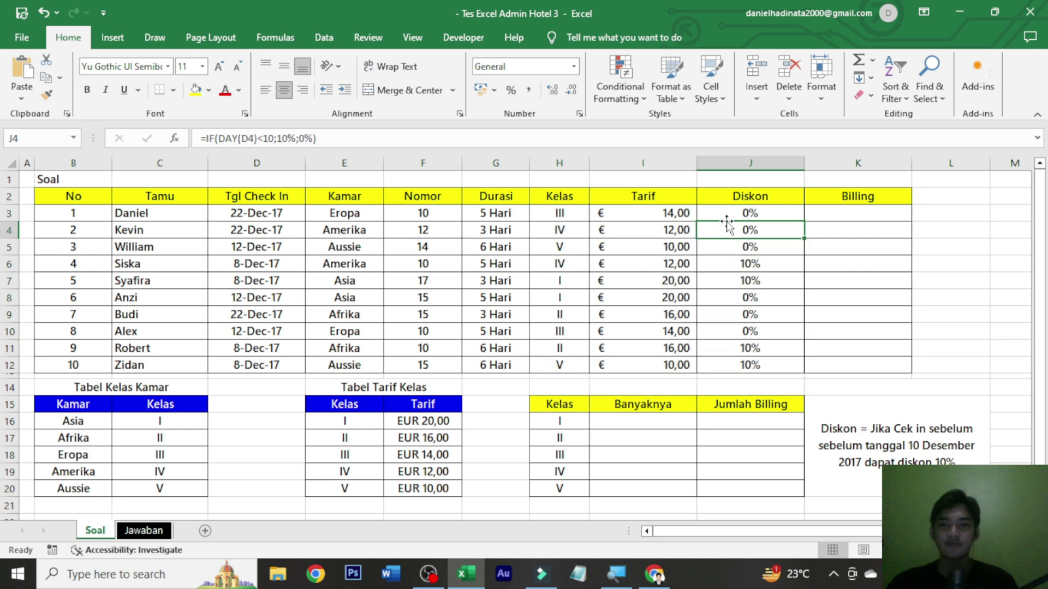
Step: Check the Diskon results in J6 and J12 against the check-in dates in column D
click(276, 216)
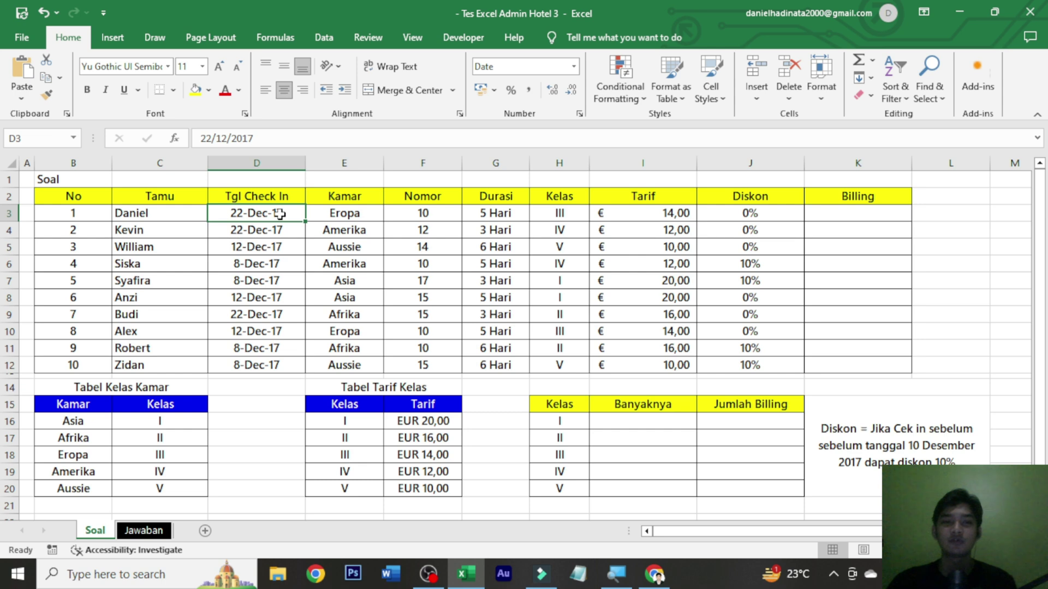
click(767, 268)
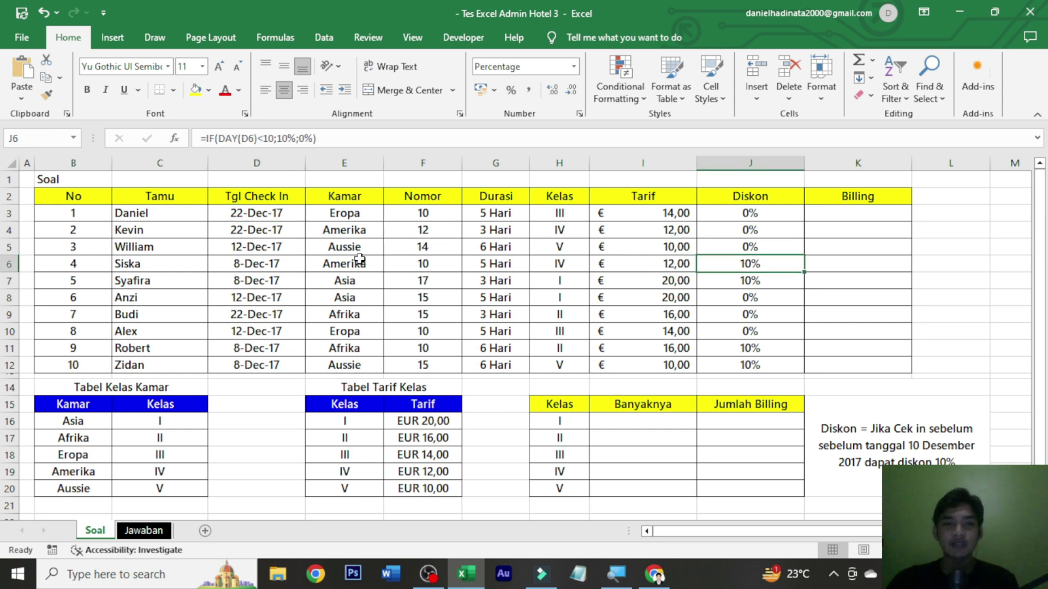
click(246, 265)
click(745, 363)
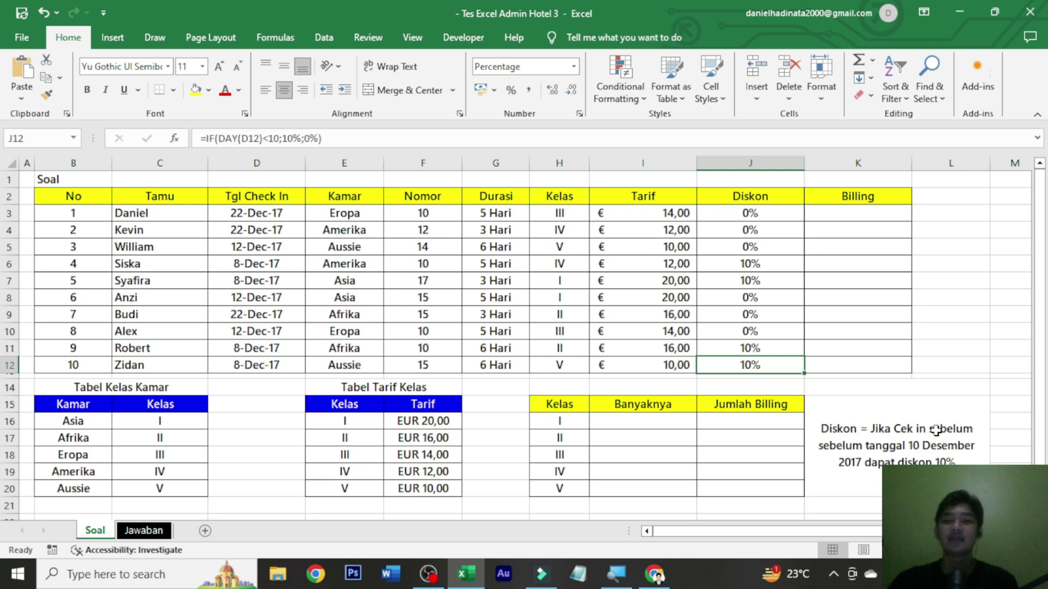
Step: Start the Billing formula in K3 by multiplying the tariff in I3 by the duration in G3 inside parentheses
click(878, 213)
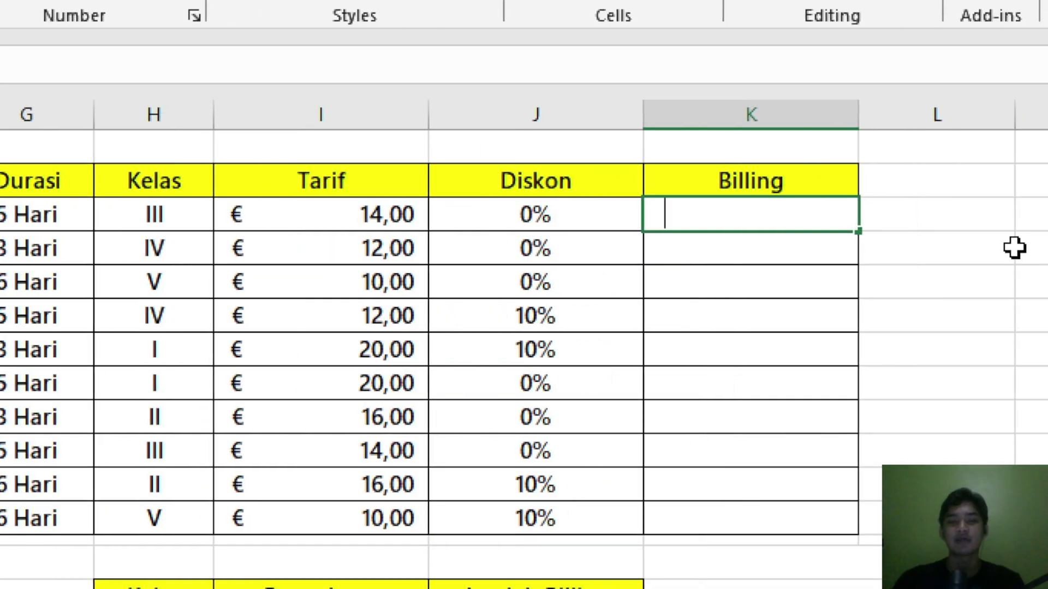
text(=)
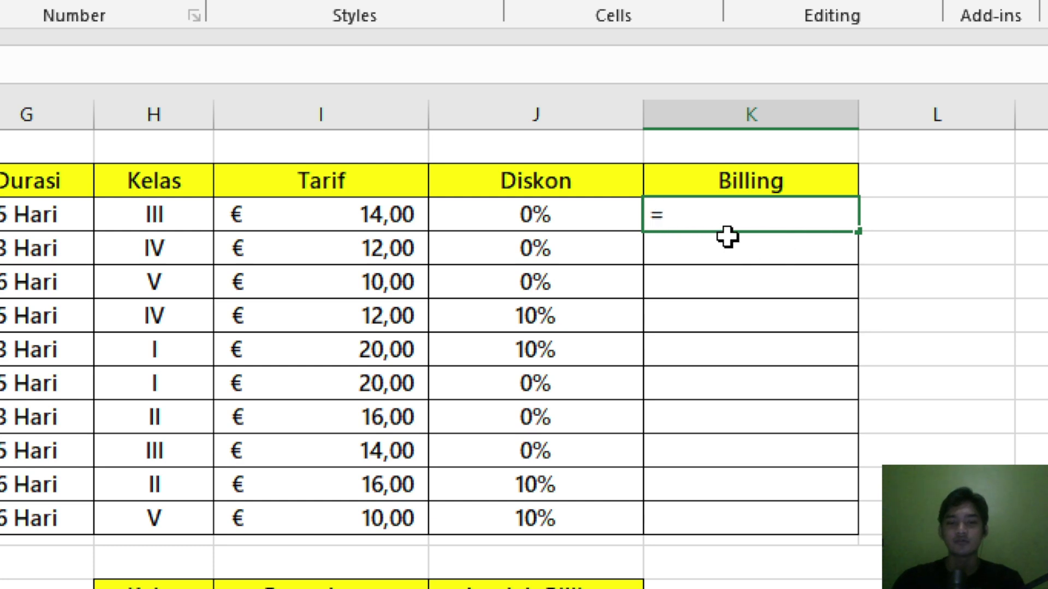
text(()
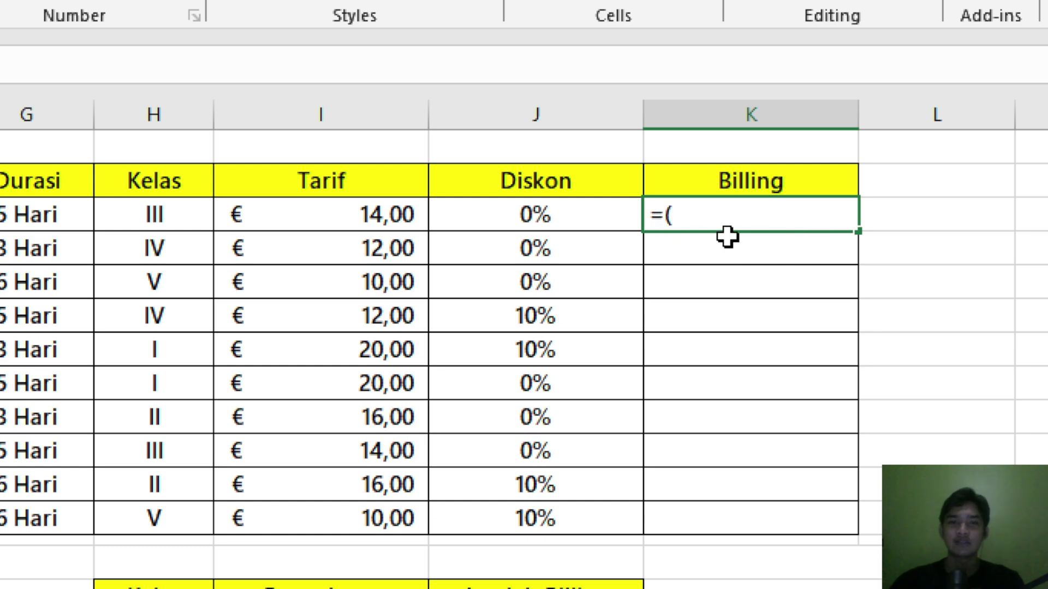
click(381, 218)
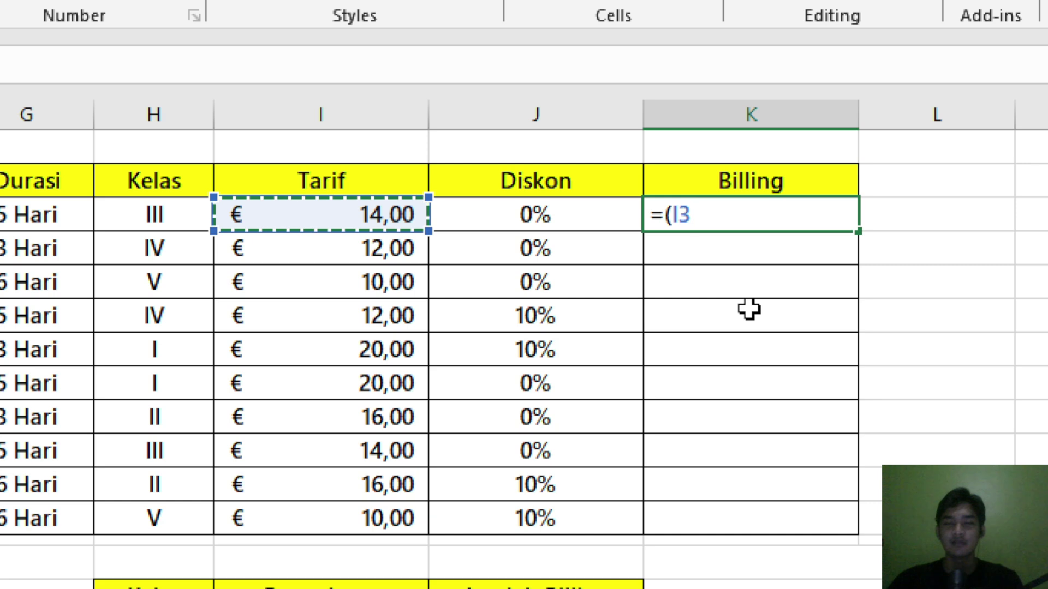
text(*)
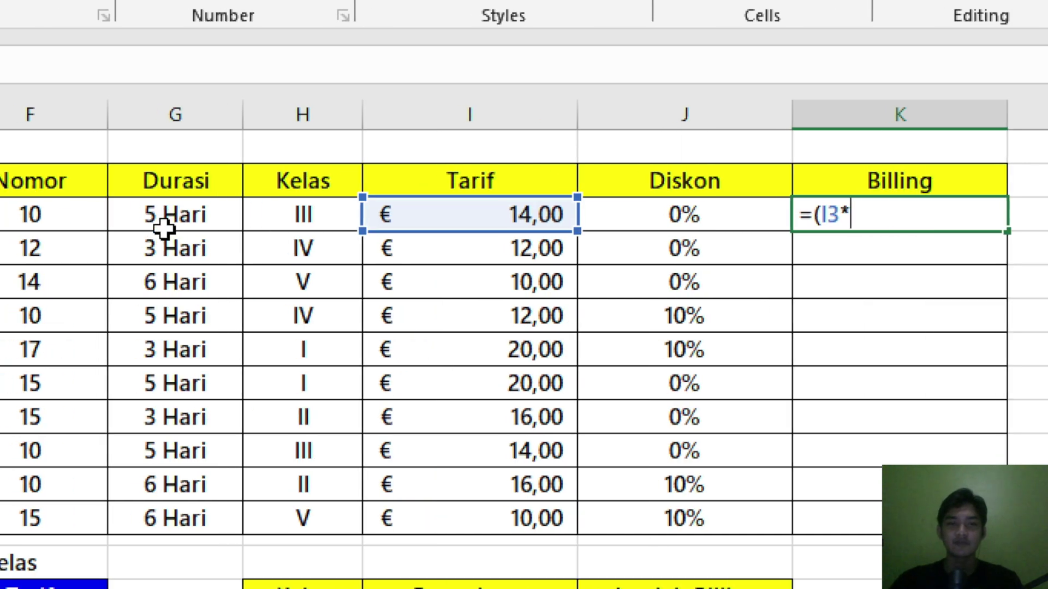
click(181, 216)
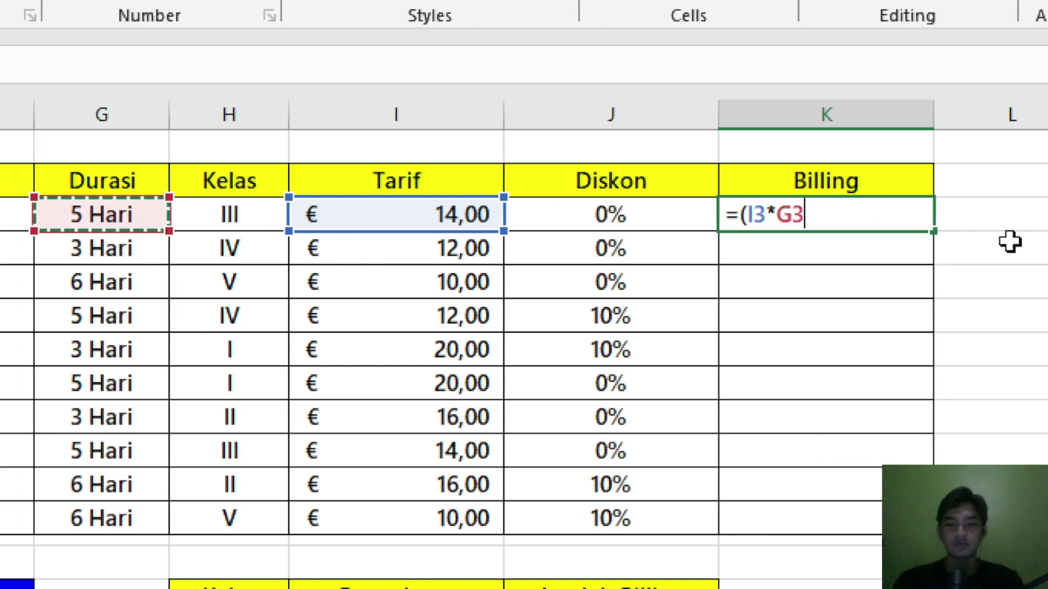
Step: Complete the Billing formula in K3 by subtracting the discount amount, giving =(I3*G3)-(I3*G3*J3)
text()-()
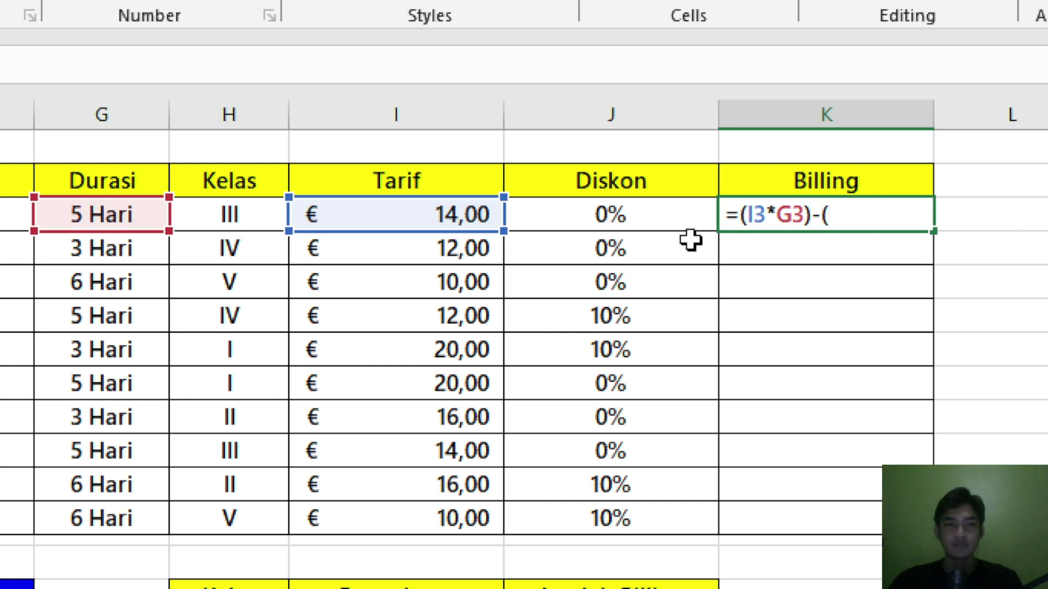
click(467, 216)
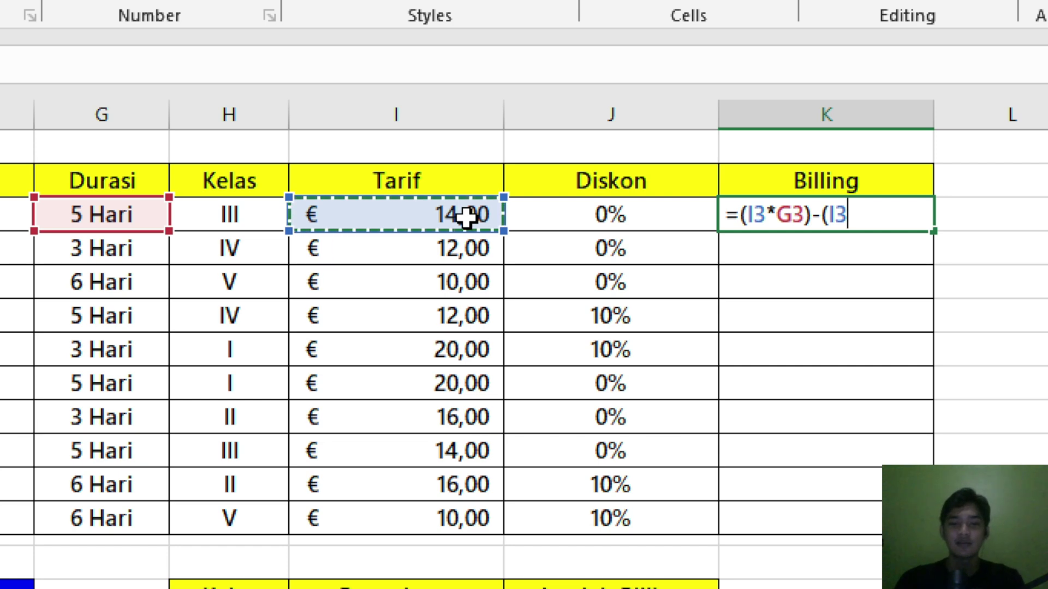
text(*)
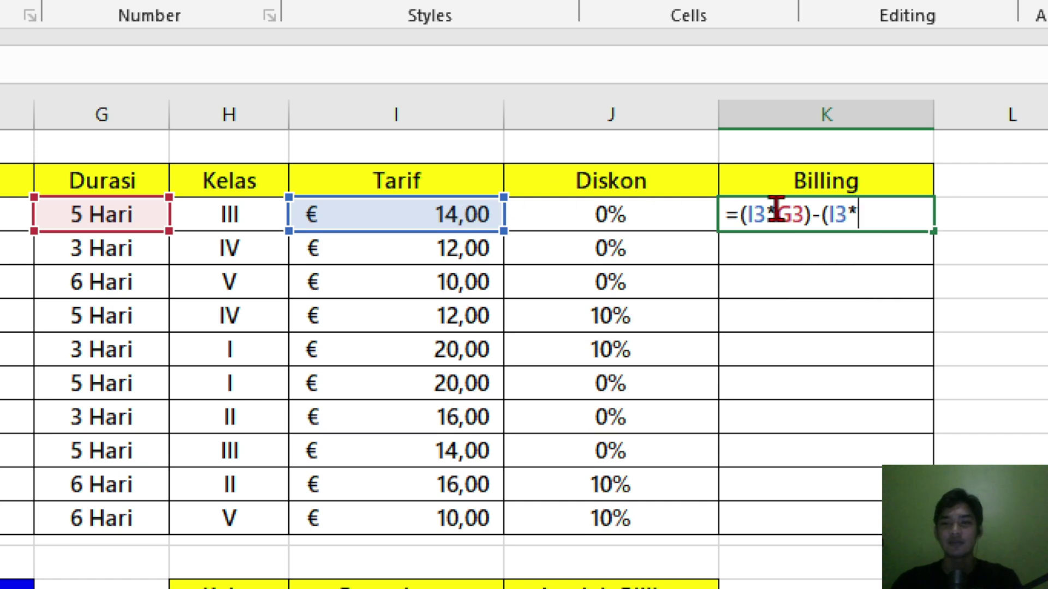
click(119, 210)
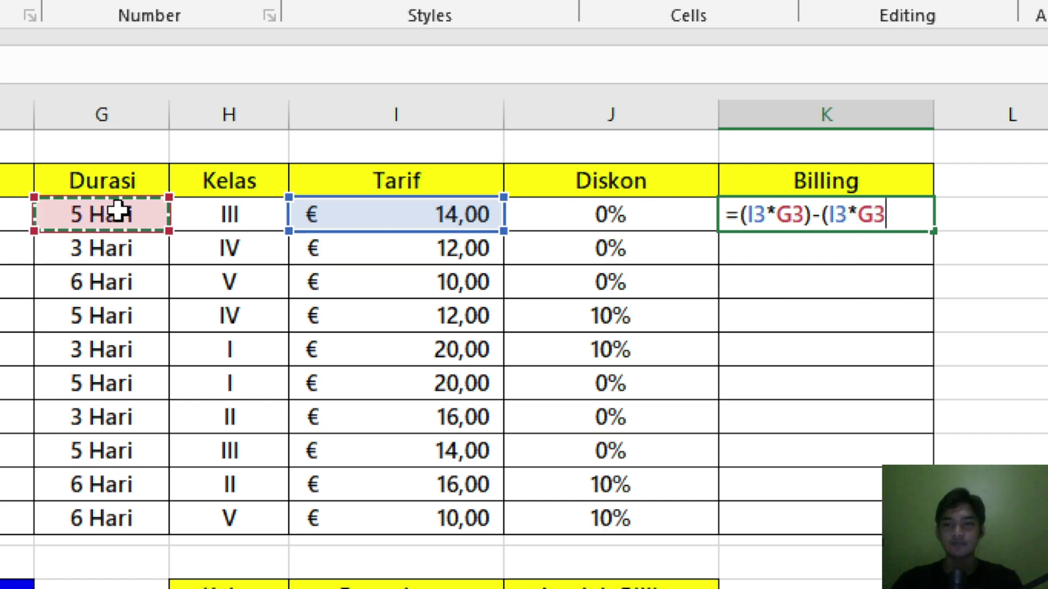
text(*)
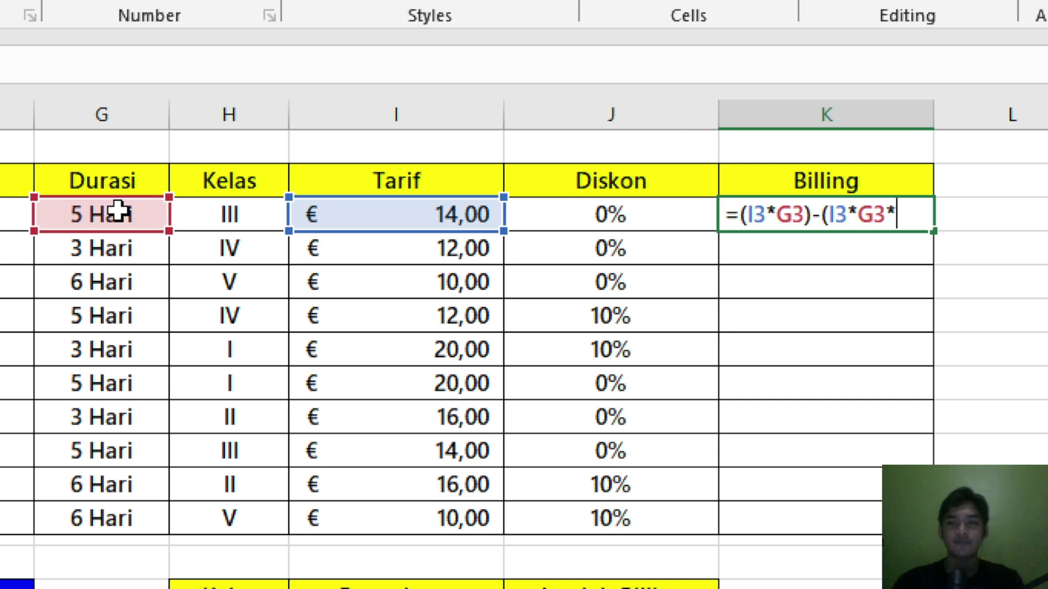
click(691, 216)
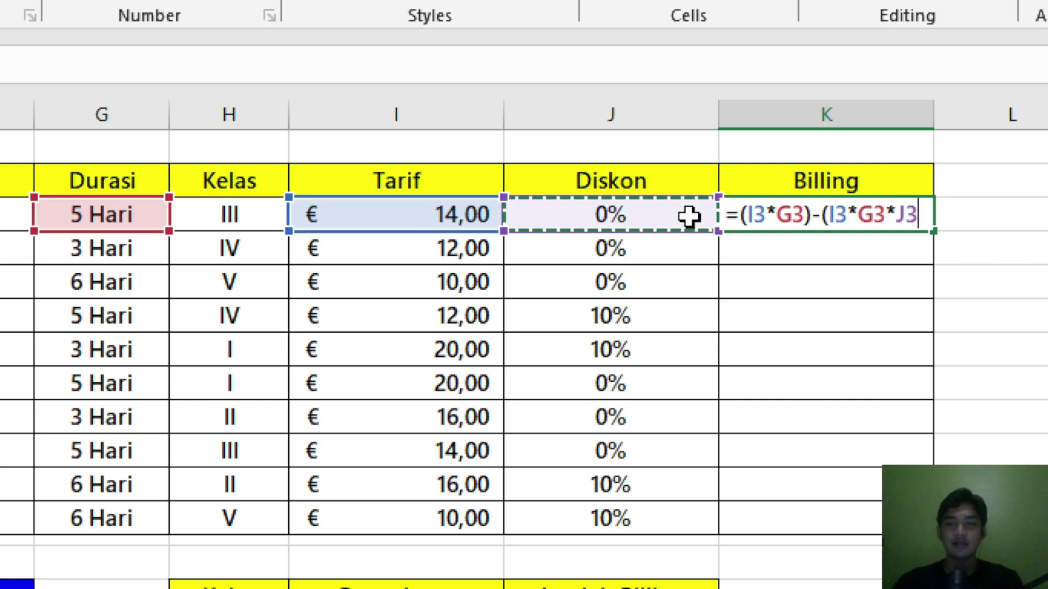
text())
key(ctrl+Return)
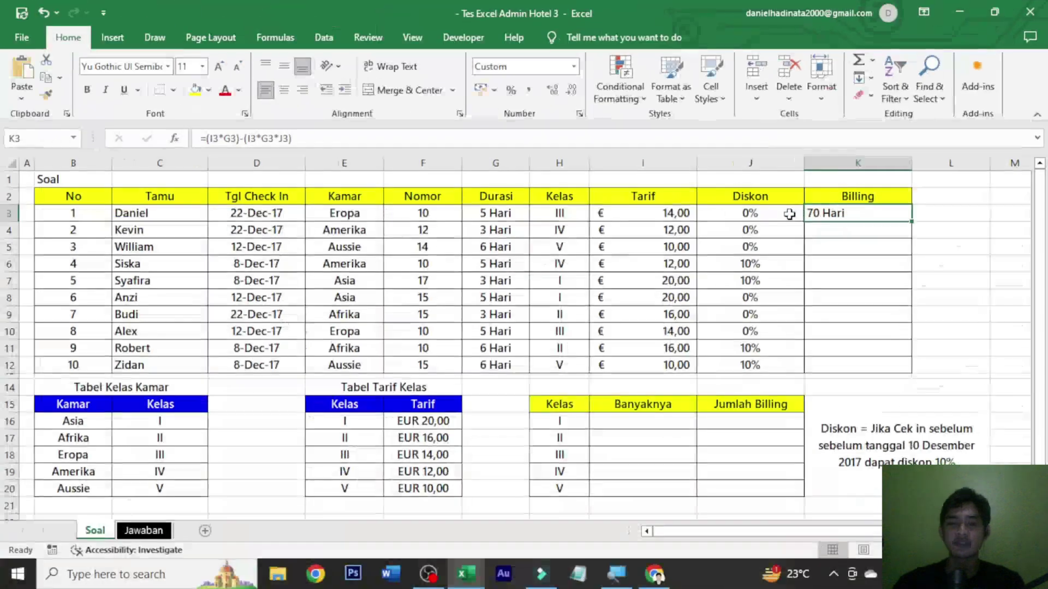
Step: Apply the euro accounting format to K3 and fill the Billing formula down through K12
click(496, 97)
click(531, 169)
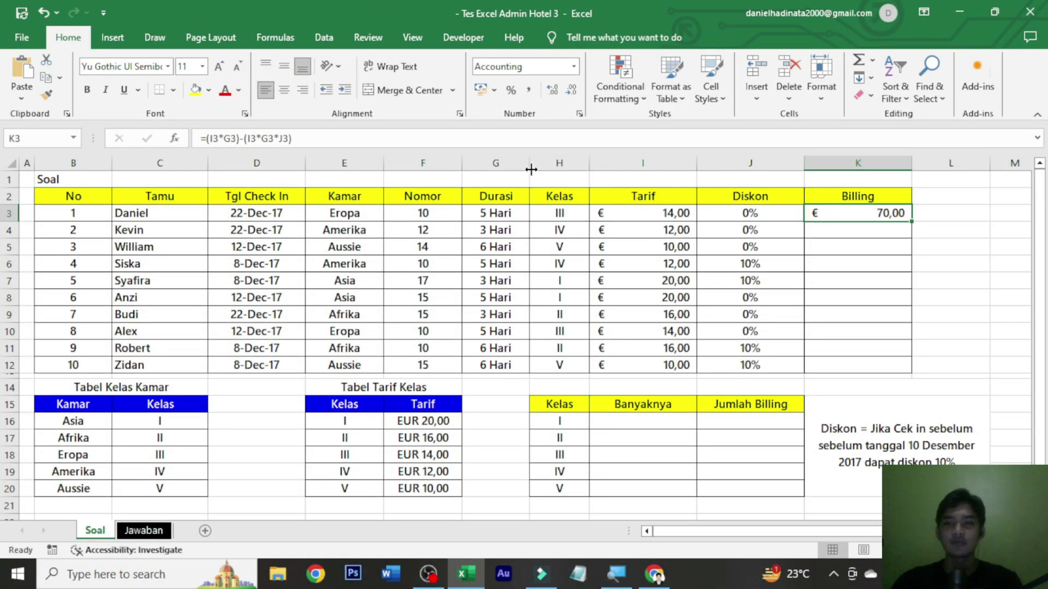
drag(910, 222, 897, 374)
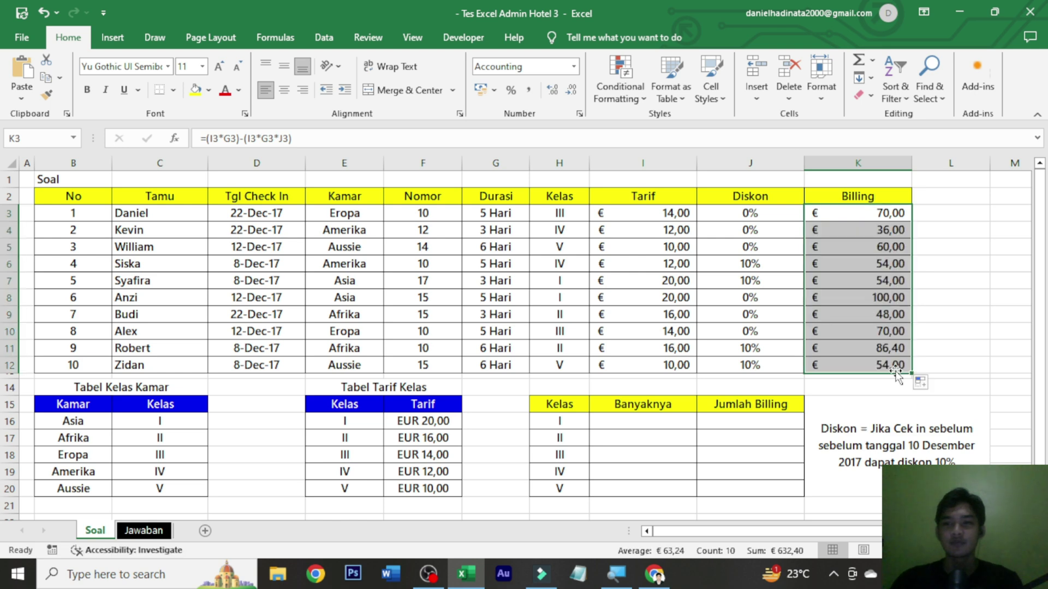
click(893, 333)
click(872, 216)
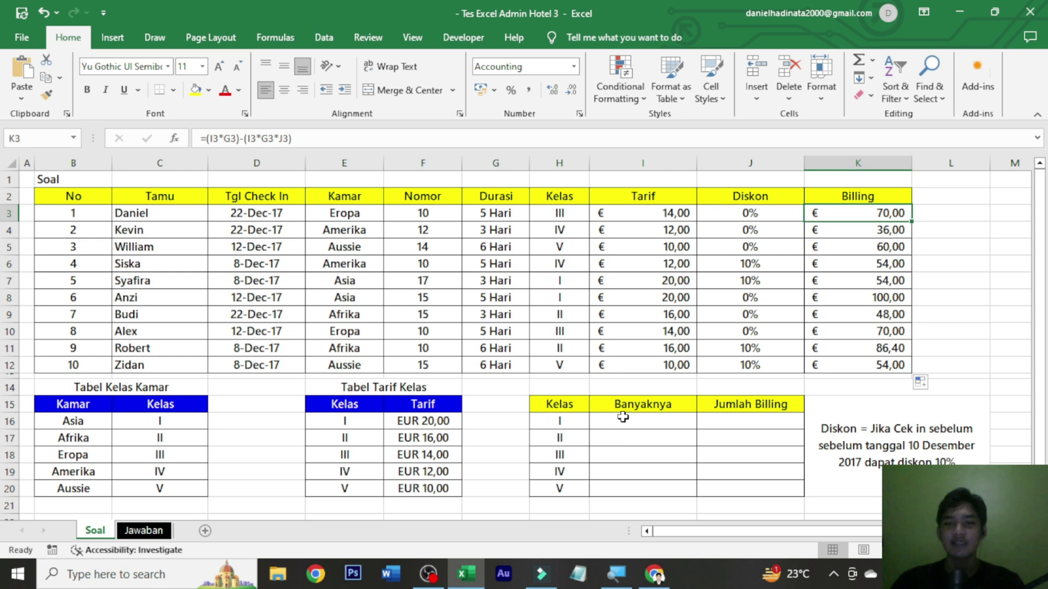
Step: Enter =COUNTIF(H3:H12;H16) in I16 under Banyaknya to count the guests in class I
drag(620, 419, 704, 485)
click(667, 419)
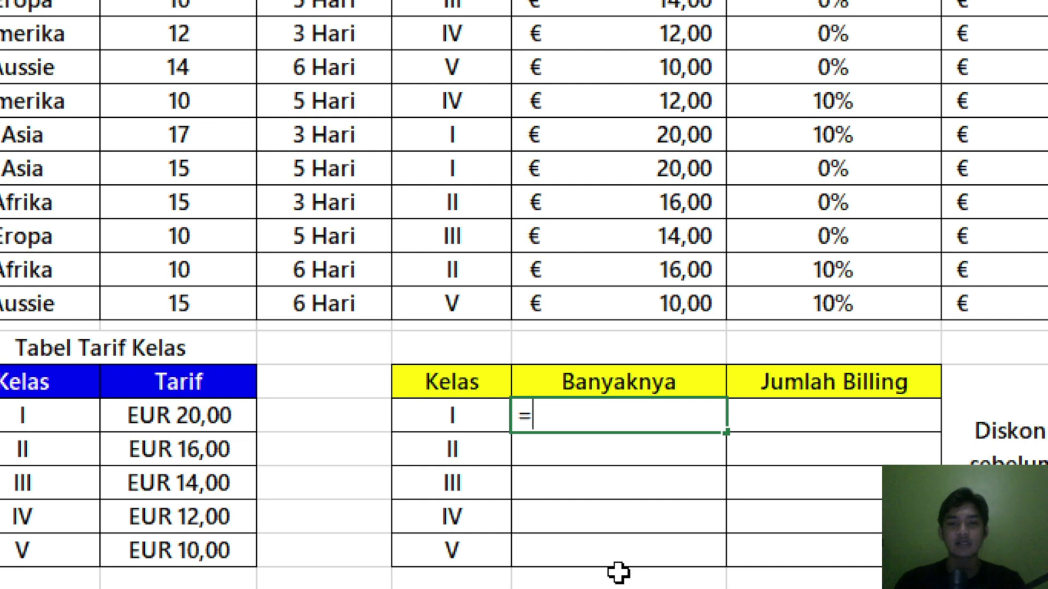
text(counif)
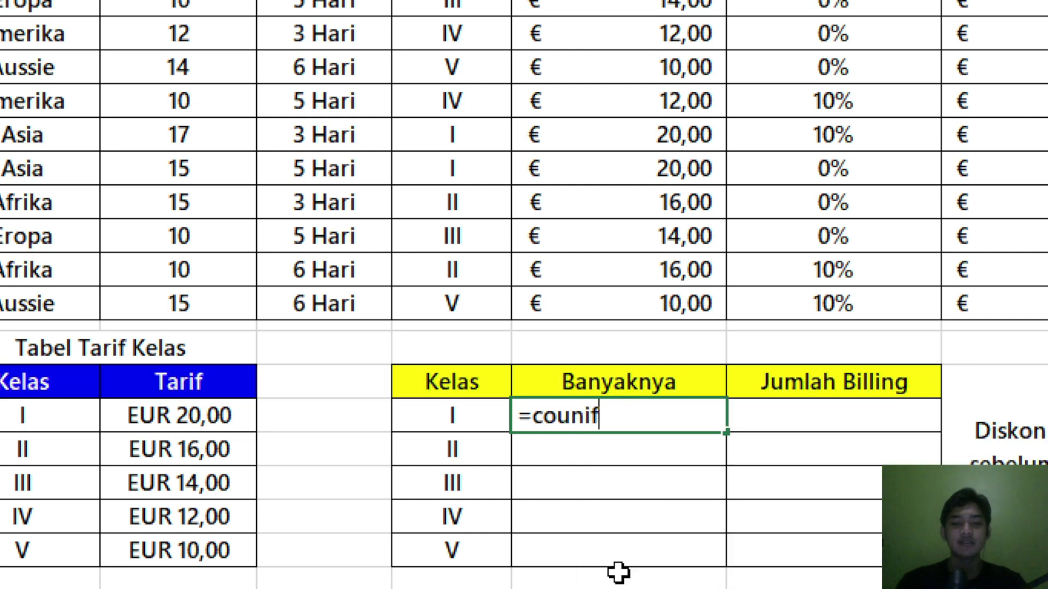
key(BackSpace)
key(BackSpace)
text(tif)
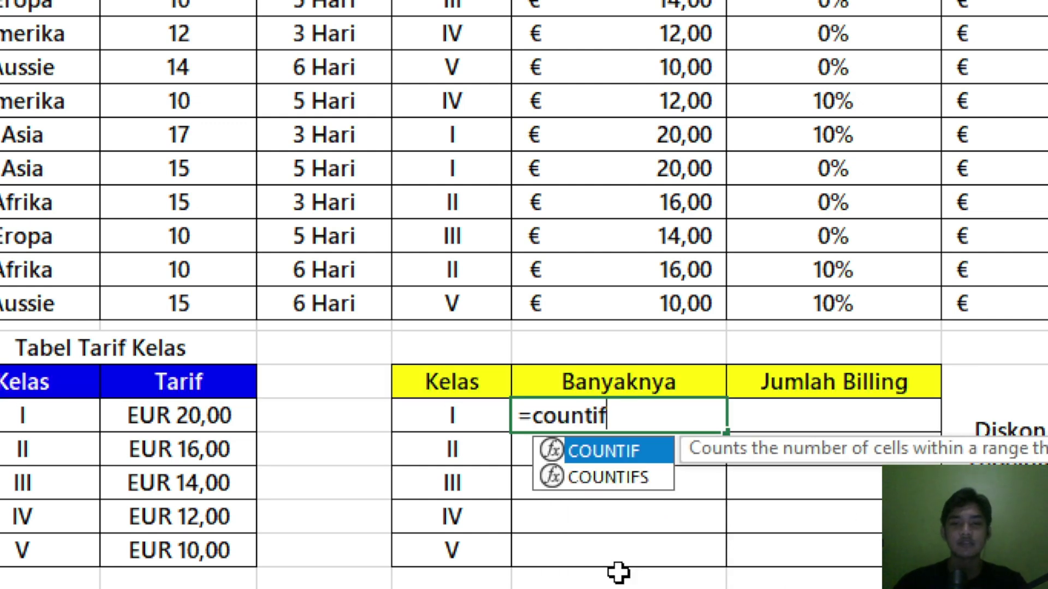
key(Tab)
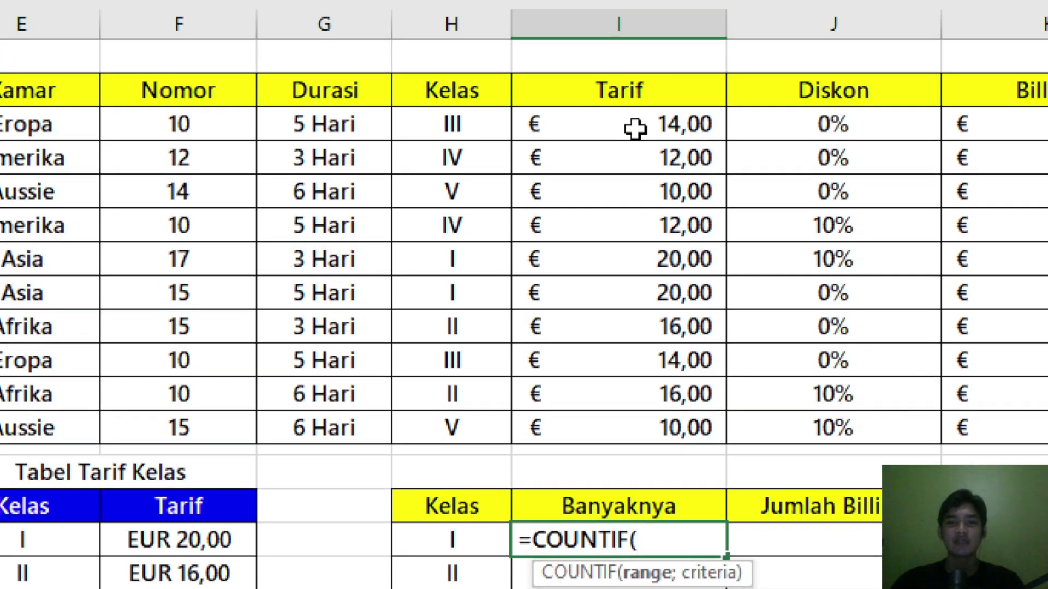
drag(456, 121, 439, 426)
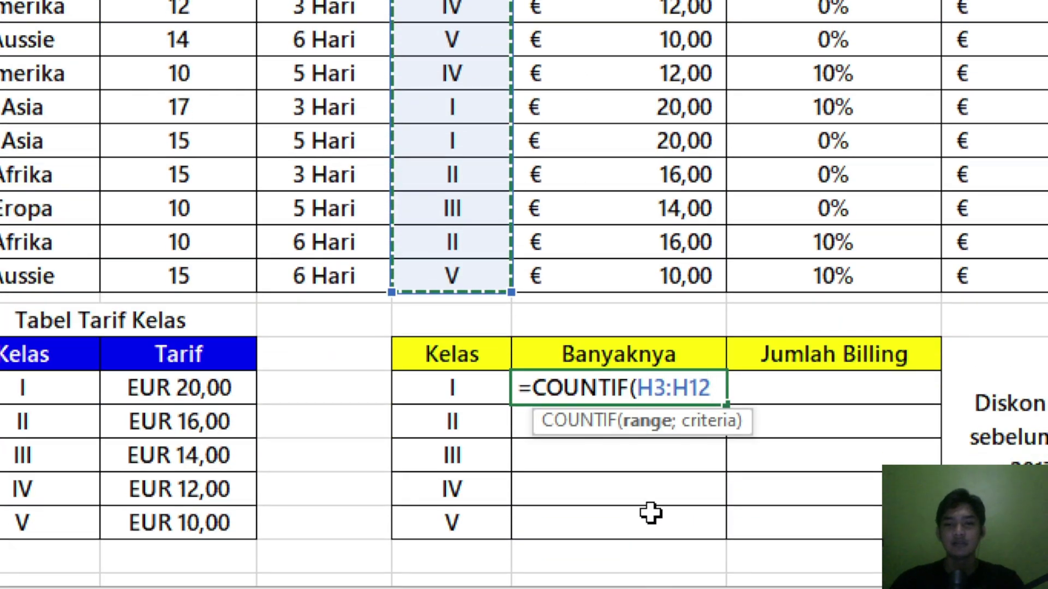
text(;)
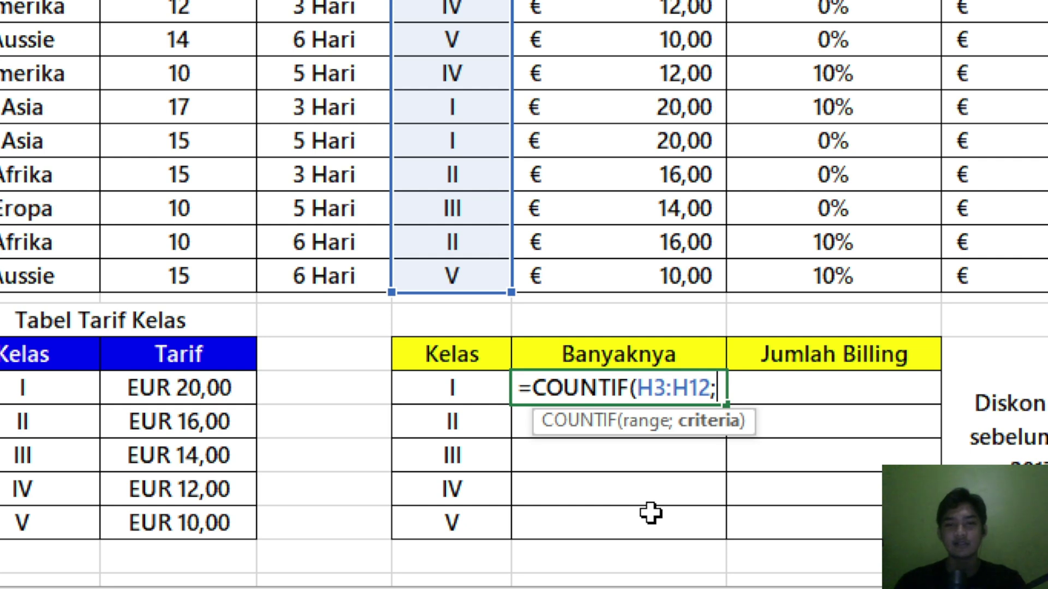
click(468, 382)
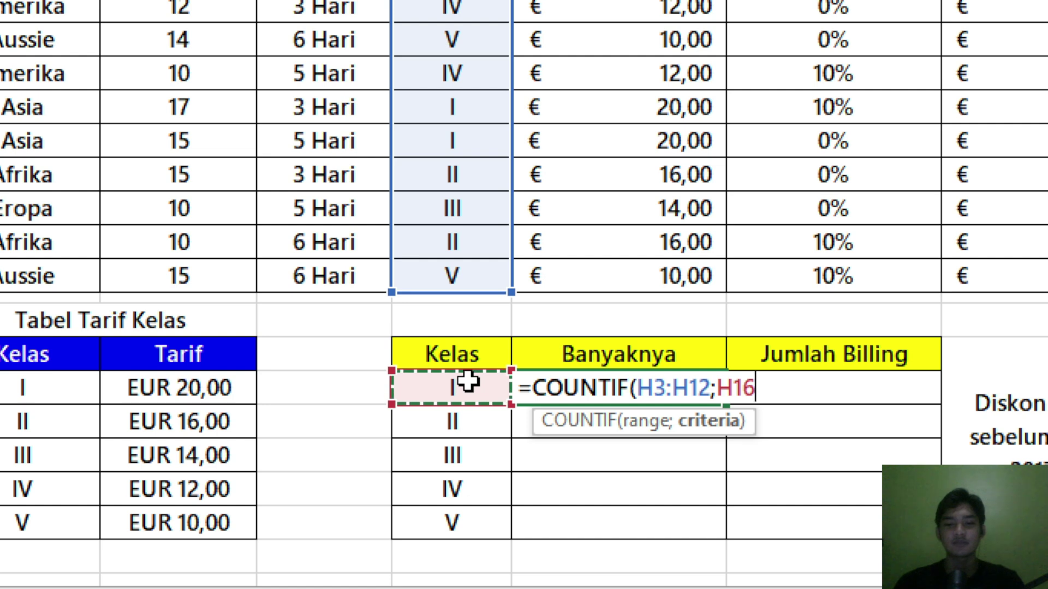
text())
key(ctrl+Return)
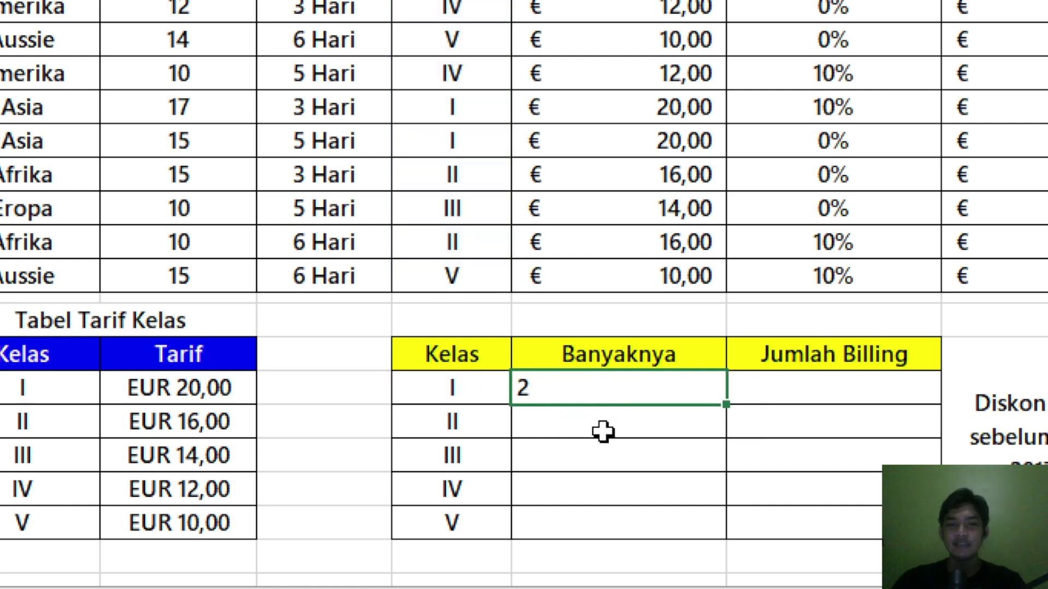
Step: Make the COUNTIF range in I16 absolute as $H$3:$H$12 and fill the formula down through I20
drag(604, 431, 614, 527)
click(644, 390)
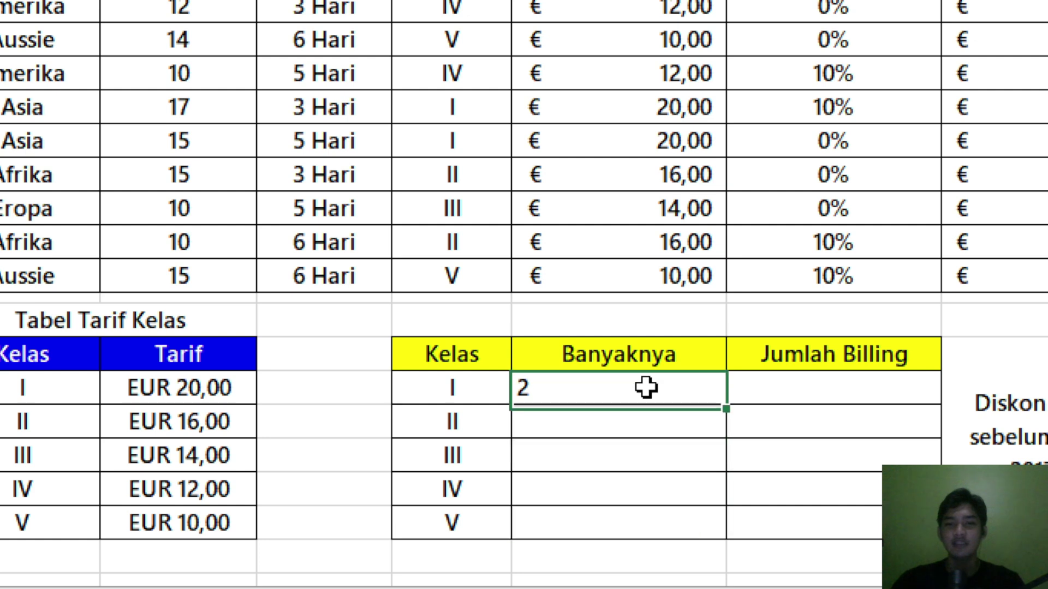
double_click(652, 388)
drag(708, 388, 637, 388)
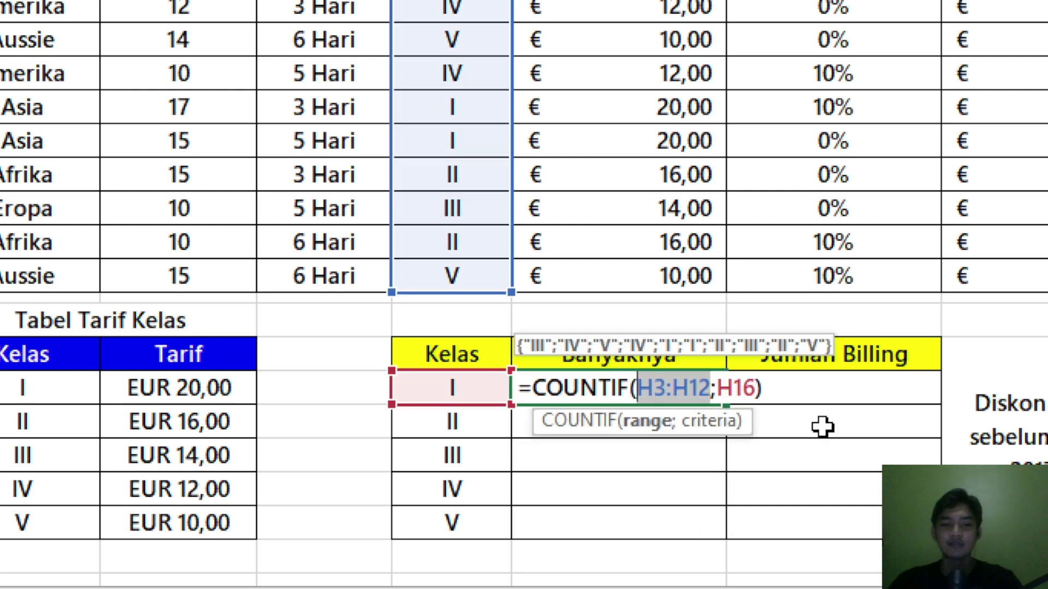
key(F4)
click(838, 349)
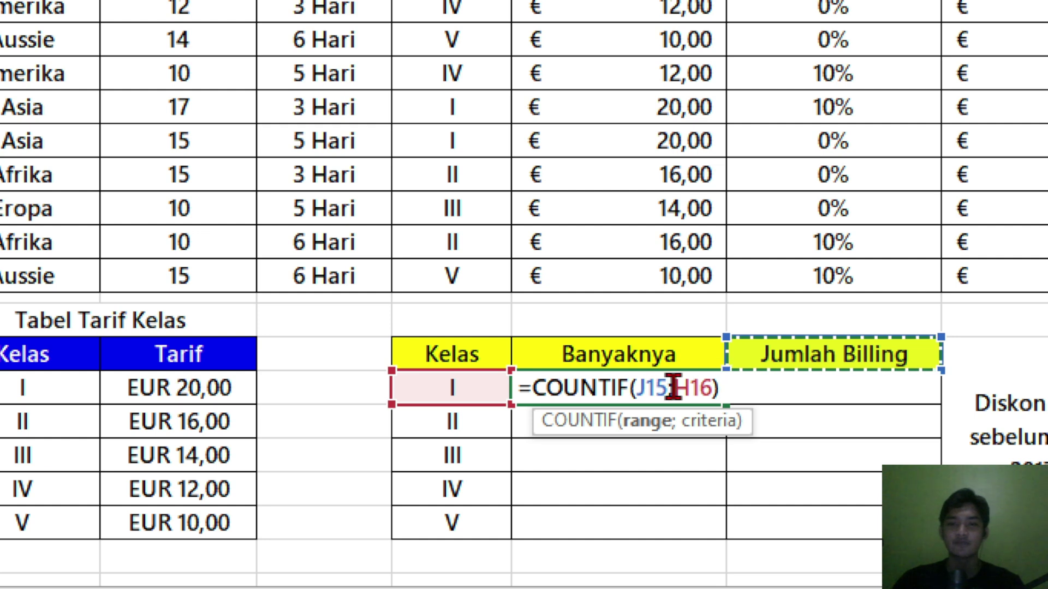
key(ctrl+z)
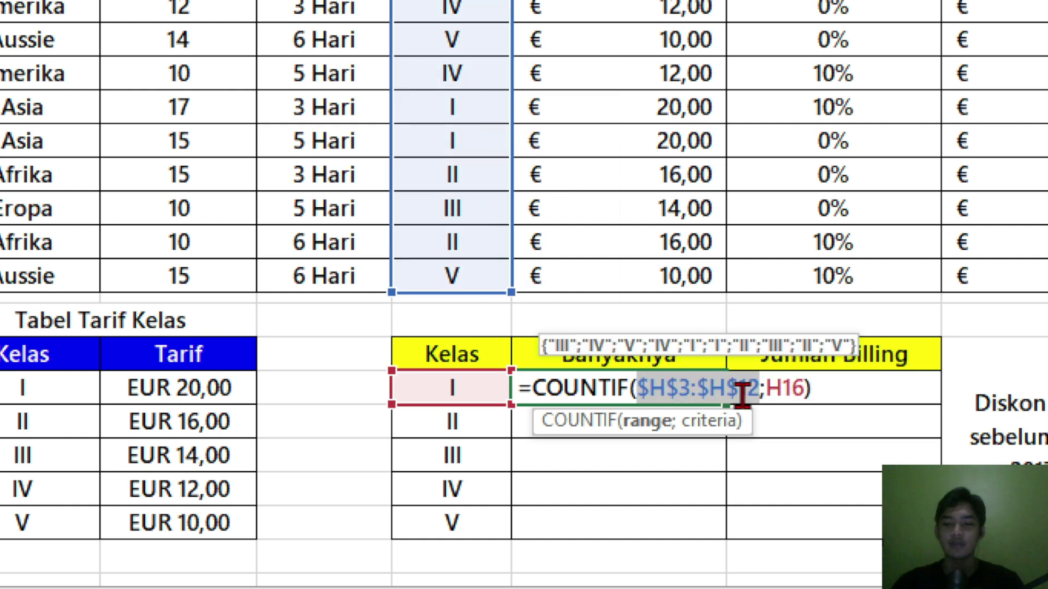
key(ctrl+Return)
drag(727, 404, 725, 548)
Step: Check the Banyaknya counts for each class against the Kelas entries in H3:H12
drag(654, 426, 637, 403)
click(482, 397)
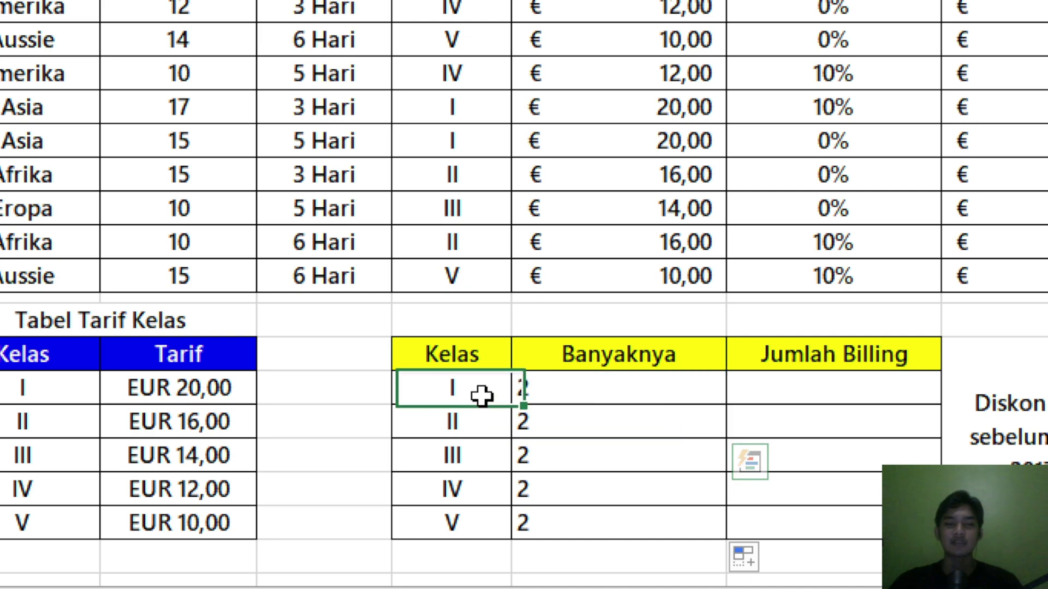
click(540, 389)
click(525, 420)
click(455, 467)
click(539, 464)
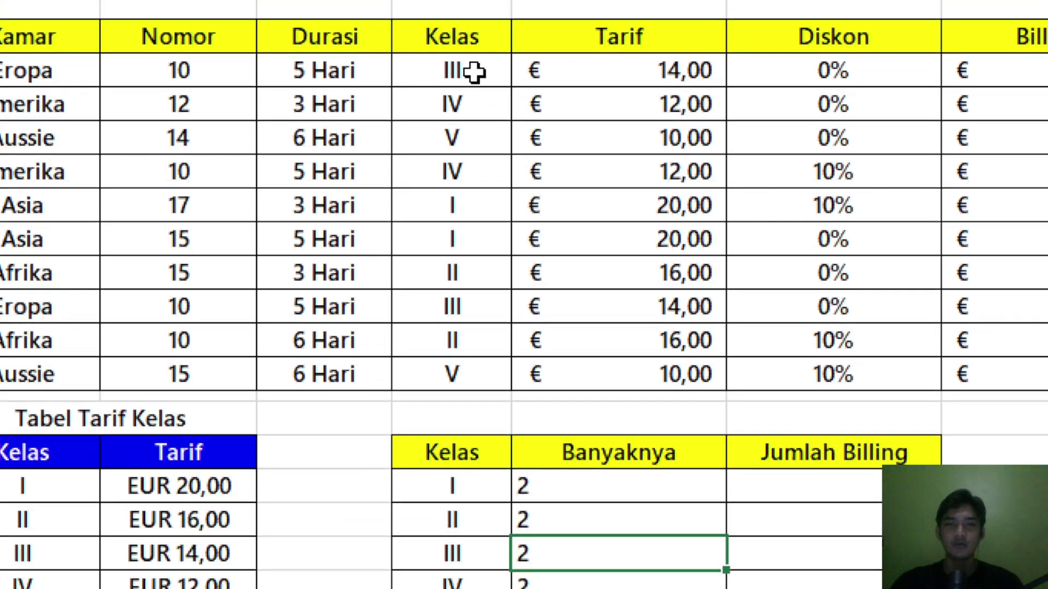
drag(473, 71, 459, 375)
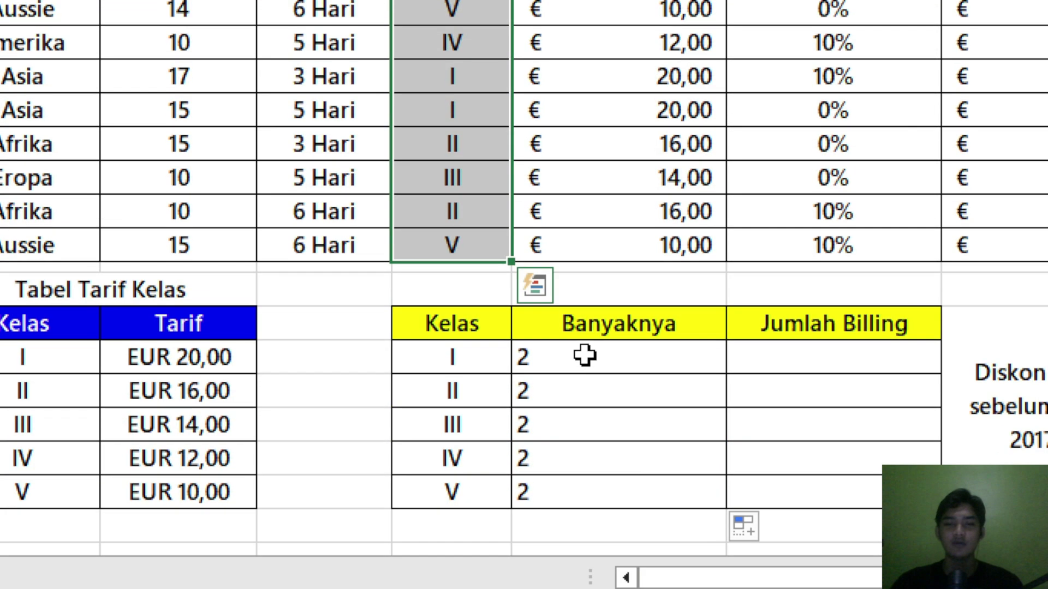
click(585, 355)
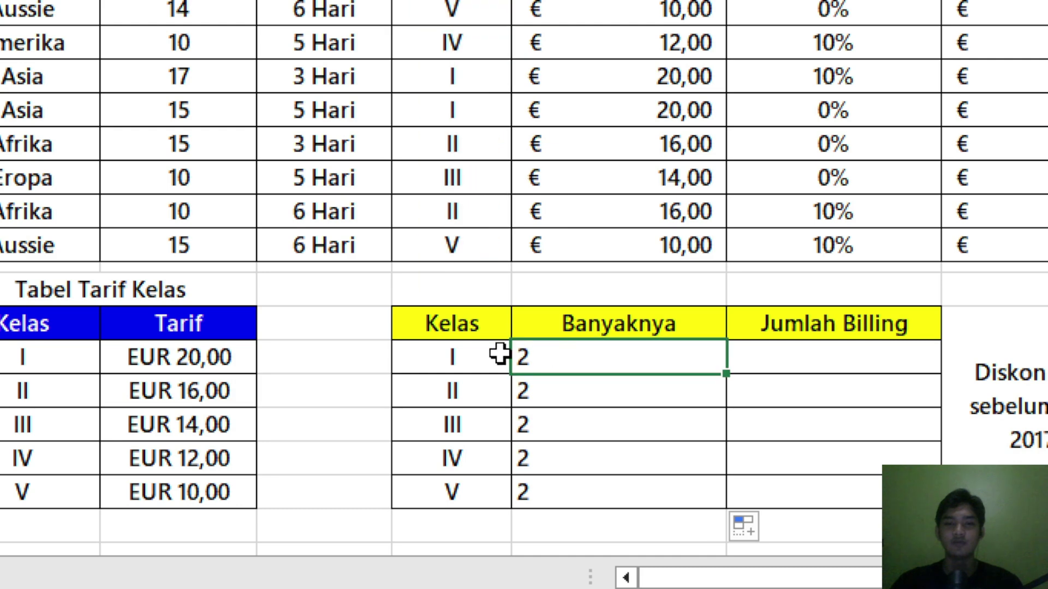
Step: Enter =SUMIF($H$3:$H$12;H16;$K$3:$K$12) in J16 under Jumlah Billing to total the billing for class I
click(498, 356)
click(568, 346)
click(835, 351)
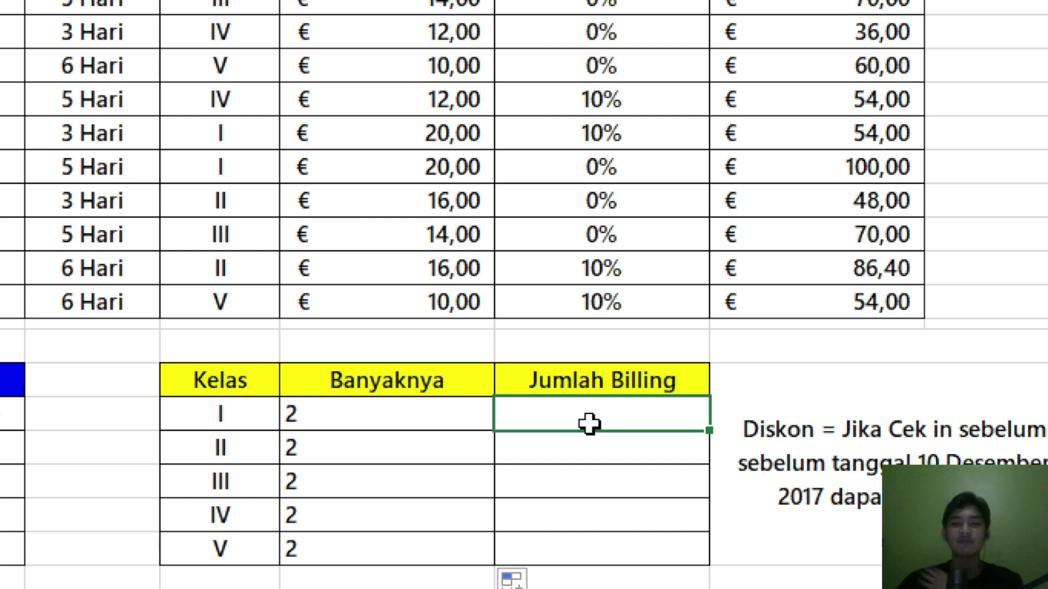
text(=)
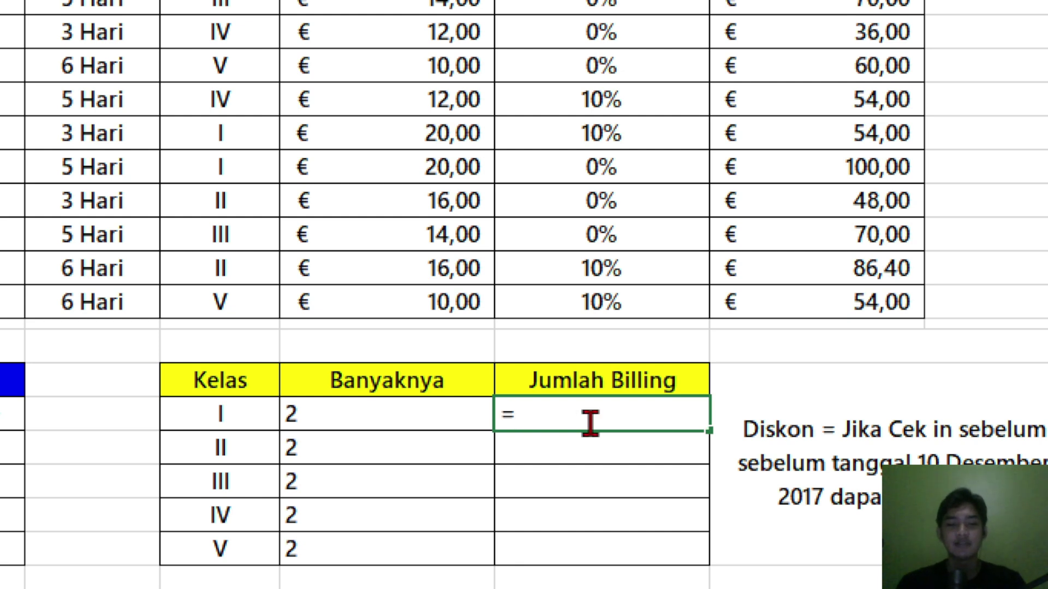
text(sumif)
key(Tab)
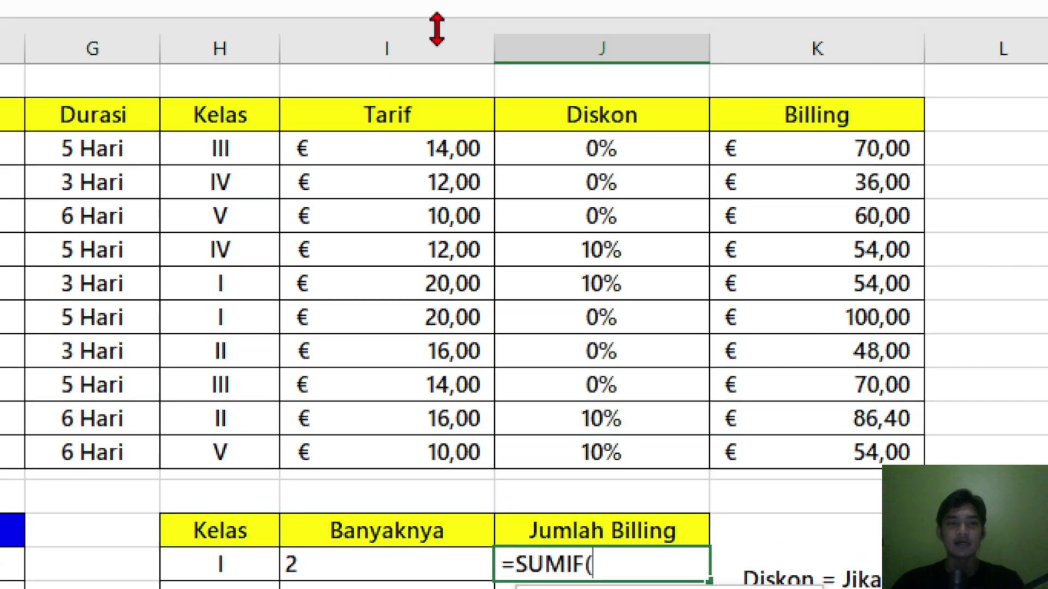
drag(234, 155, 206, 440)
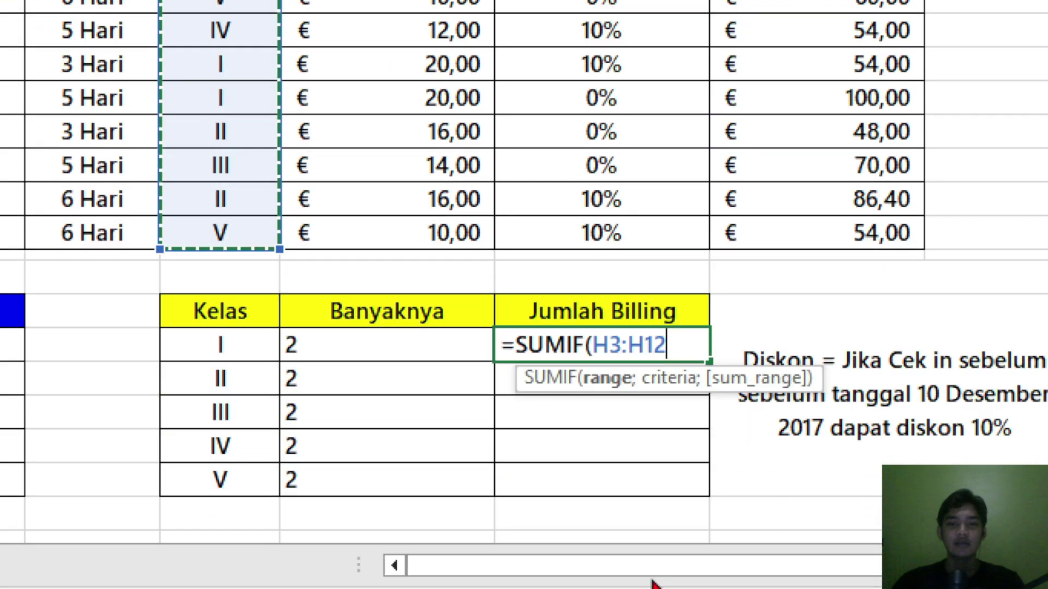
key(F4)
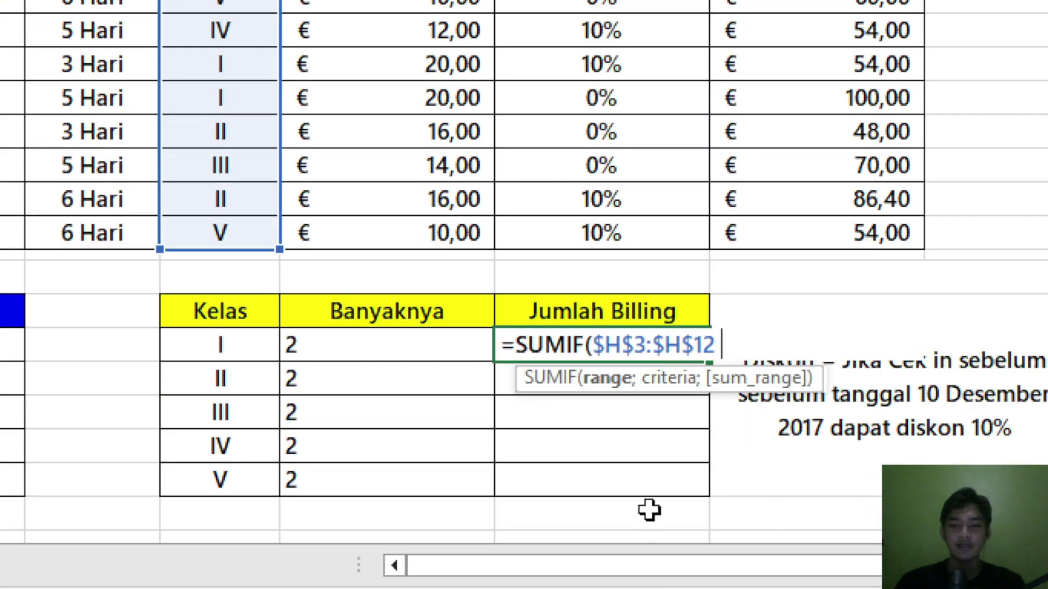
text(;)
click(212, 343)
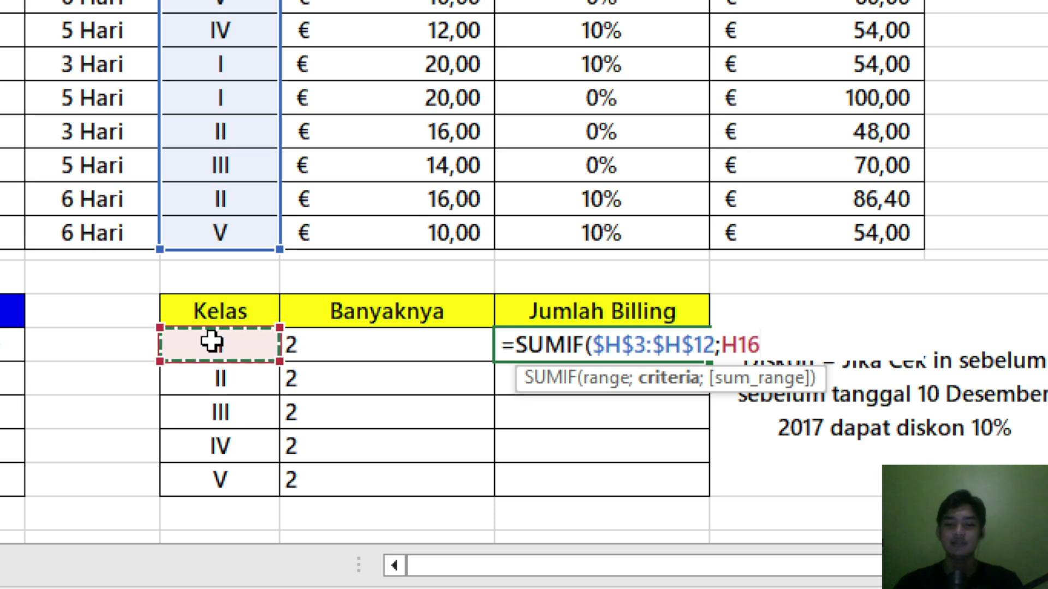
text(;)
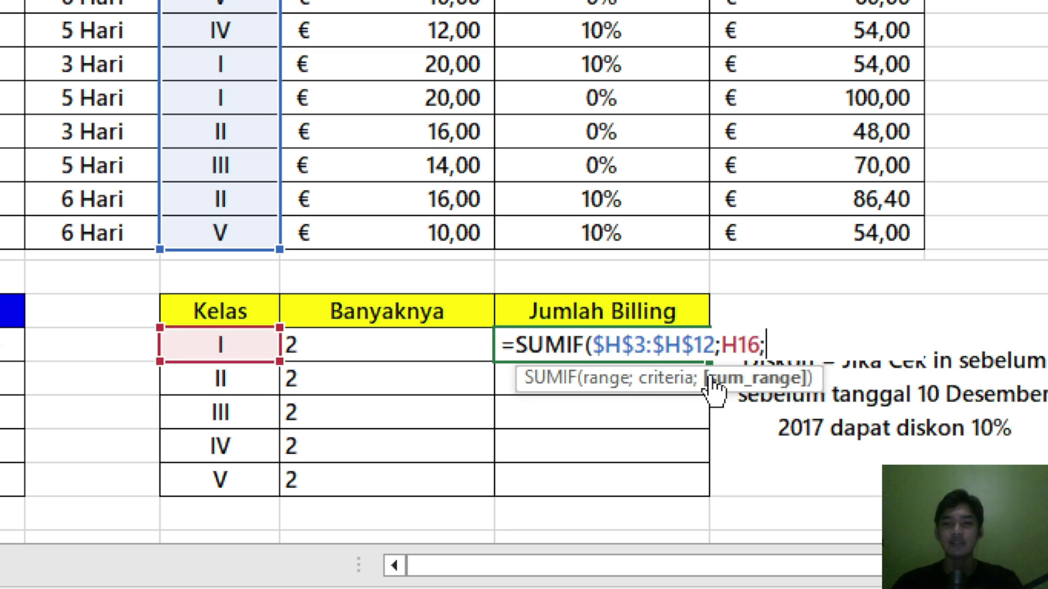
scroll(971, 35, up, 2)
click(813, 94)
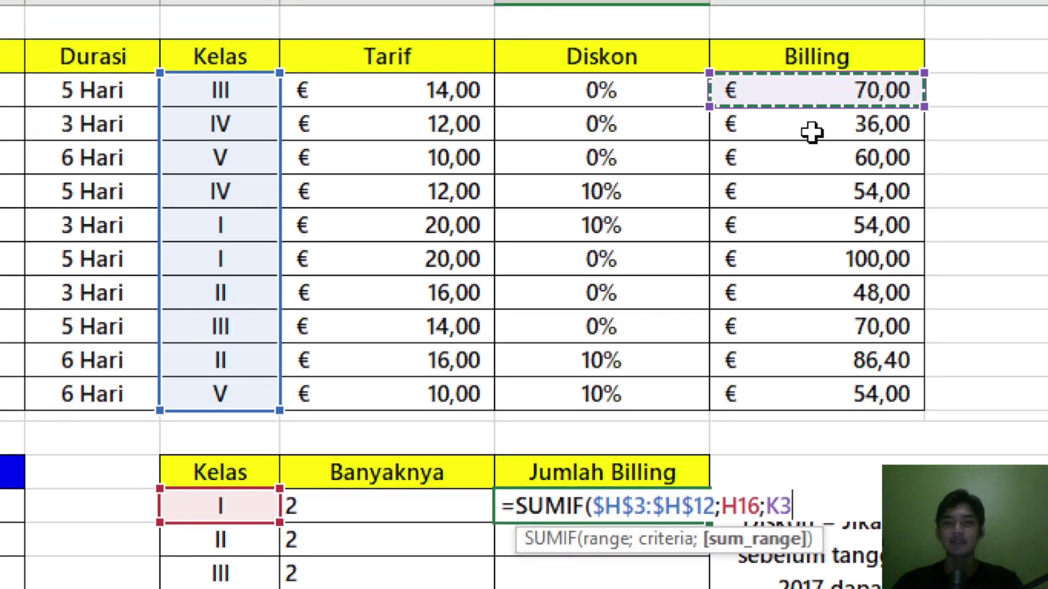
drag(812, 132, 808, 382)
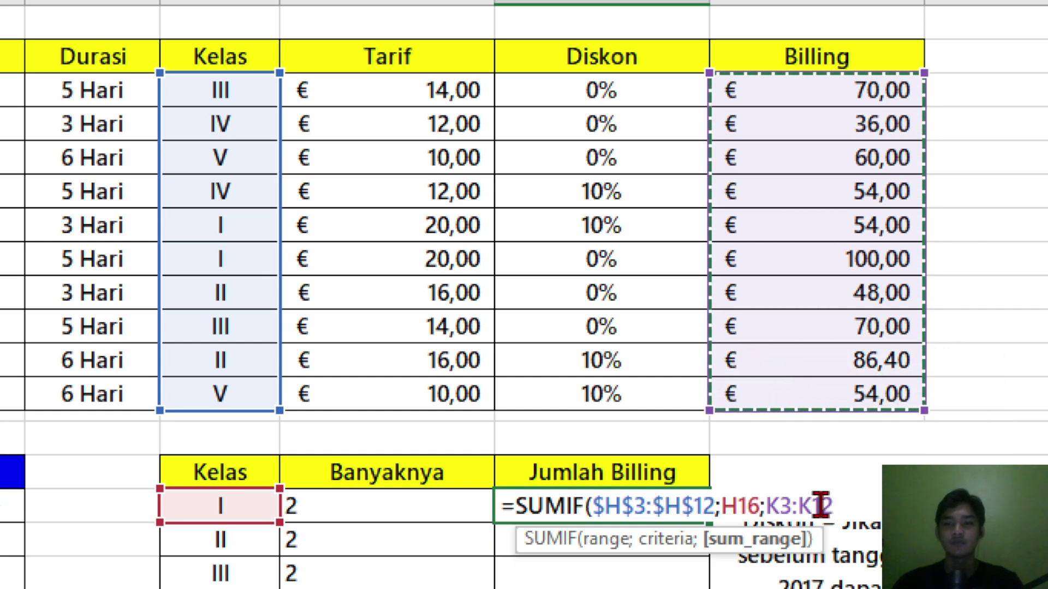
key(F4)
scroll(840, 541, down, 1)
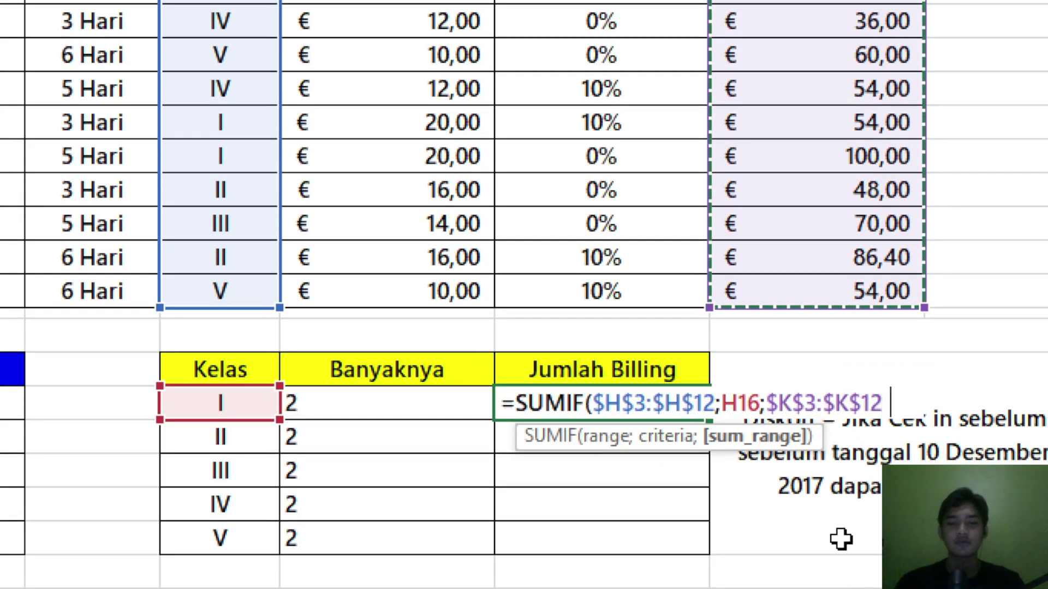
text())
key(ctrl+Return)
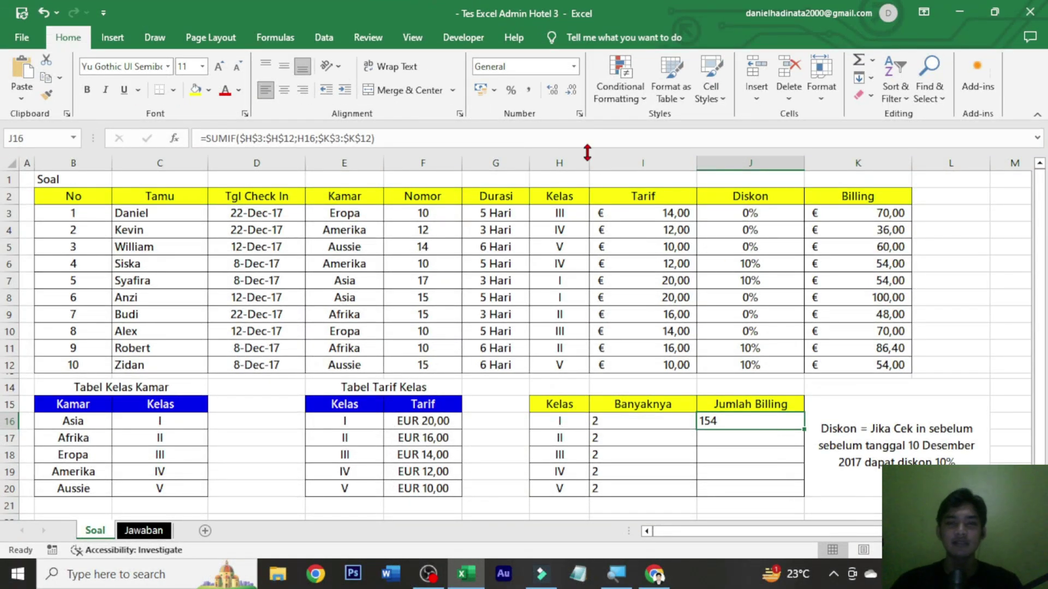
Step: Apply the euro accounting format to J16 and fill the Jumlah Billing formula down through J20
click(493, 90)
click(517, 166)
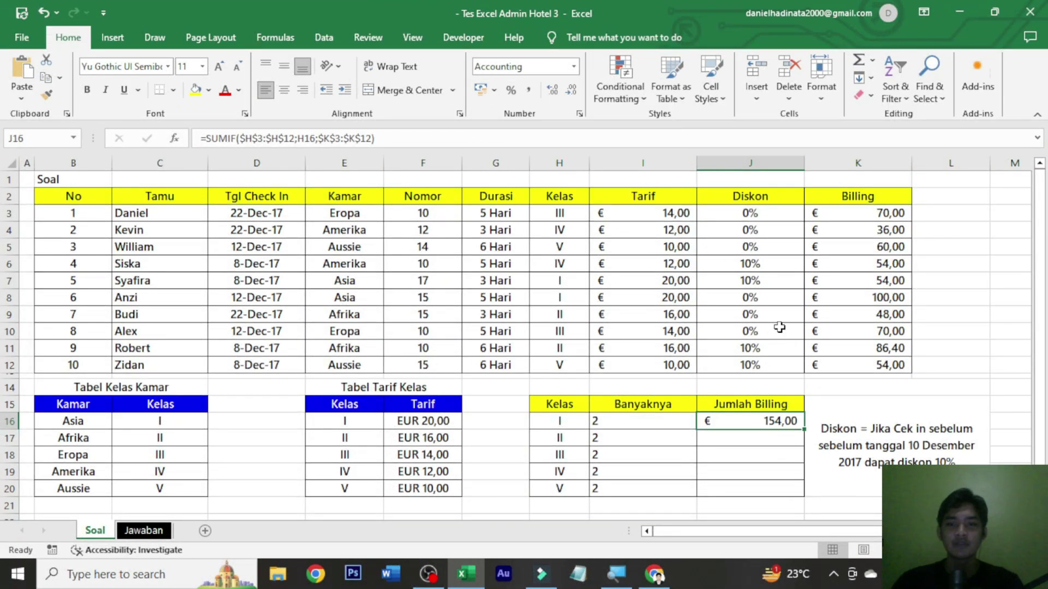
drag(804, 429, 802, 492)
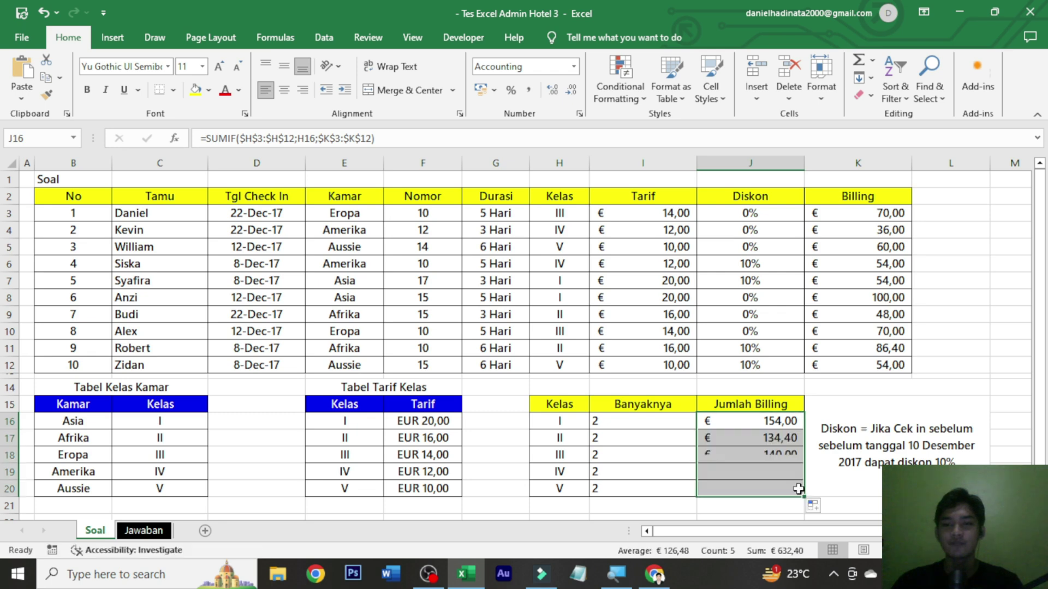
Step: Center the Banyaknya and Jumlah Billing cells I16:J20 horizontally
drag(644, 421, 754, 493)
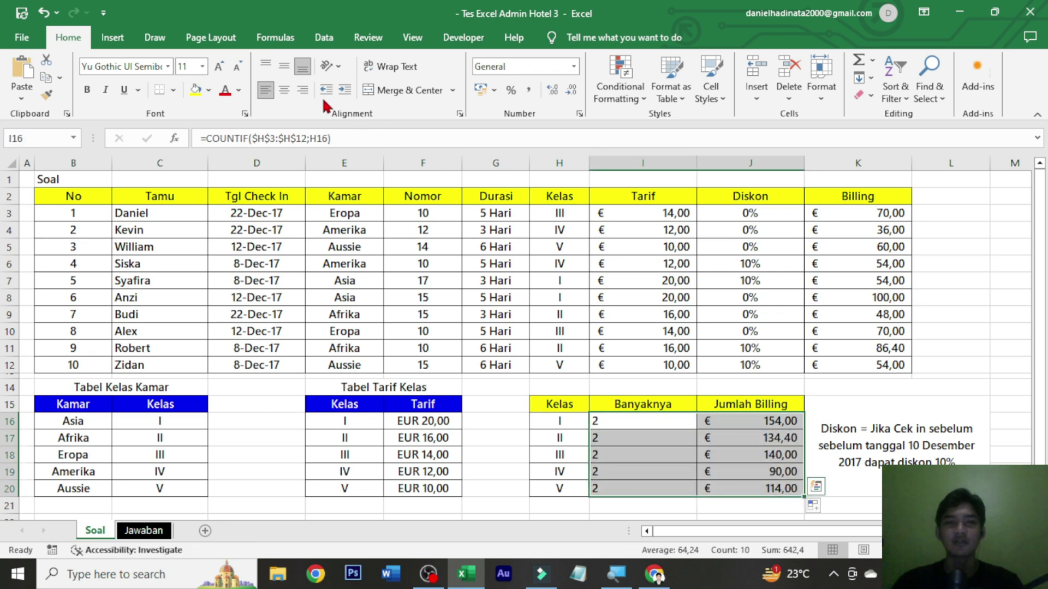
click(289, 90)
click(705, 436)
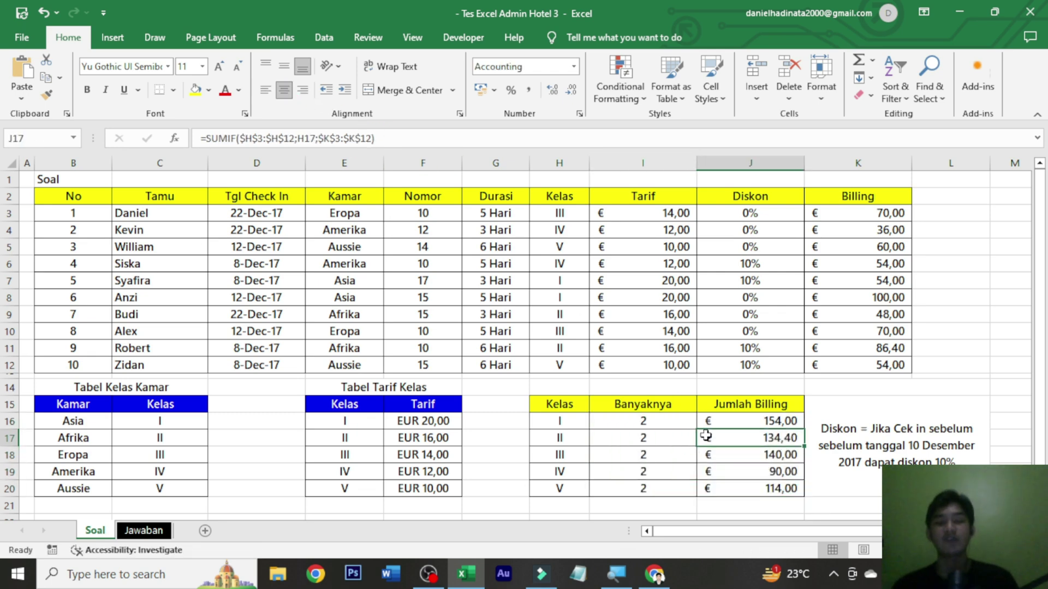